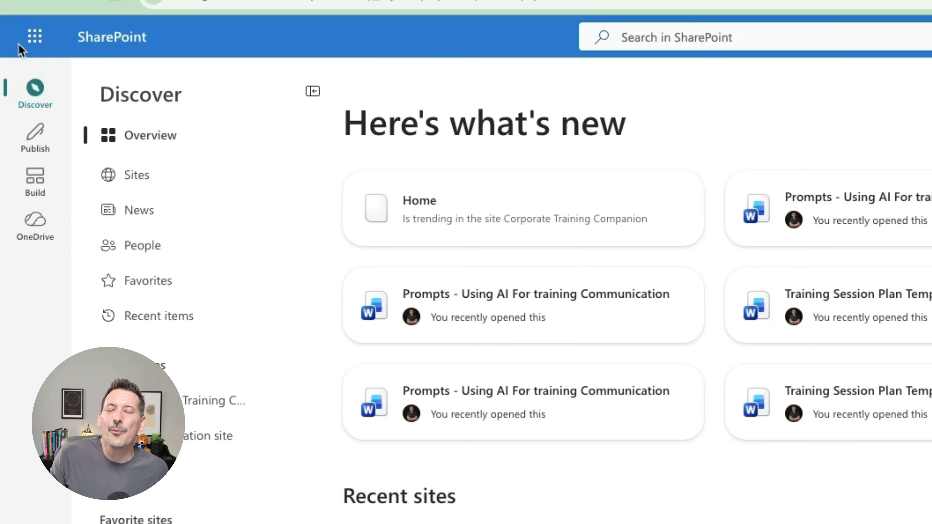
Switch to Microsoft Lists from the full catalogue of Microsoft 365 apps
{"action": "left_click", "coordinate": [34, 41]}
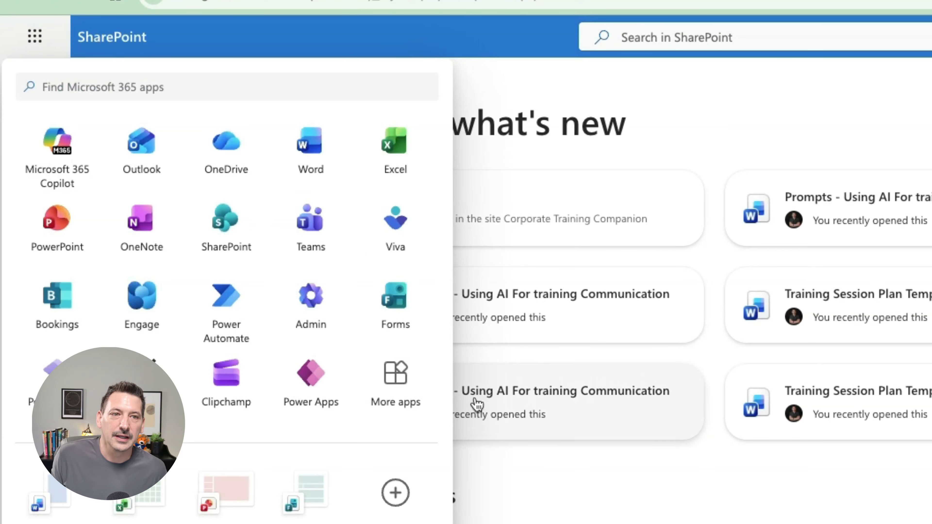
{"action": "left_click", "coordinate": [388, 382]}
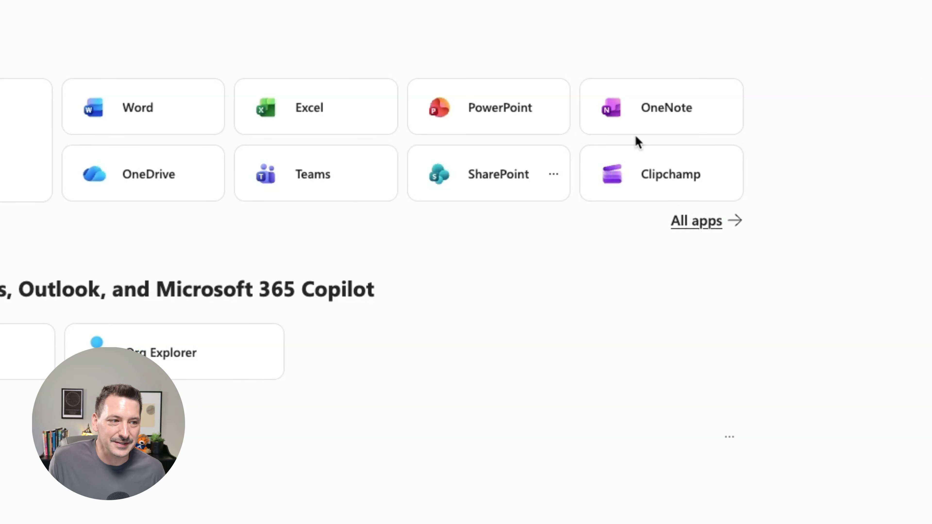
{"action": "left_click", "coordinate": [711, 226]}
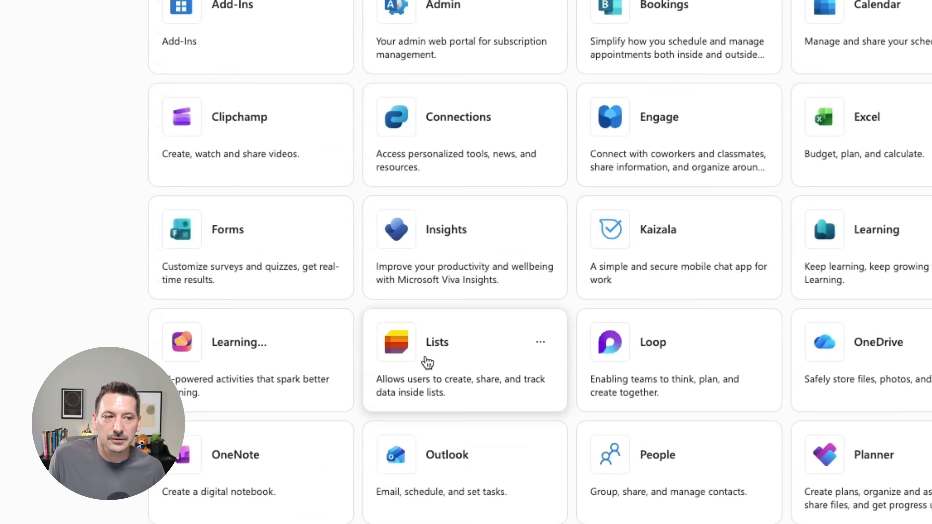
{"action": "left_click", "coordinate": [427, 358]}
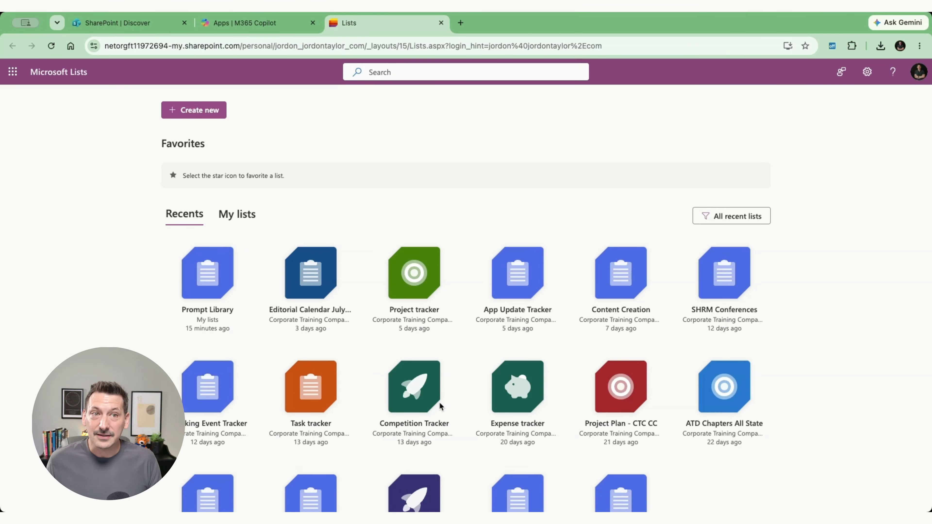
Create a blank list named Prompt Library, stored in My lists
{"action": "left_click", "coordinate": [206, 118]}
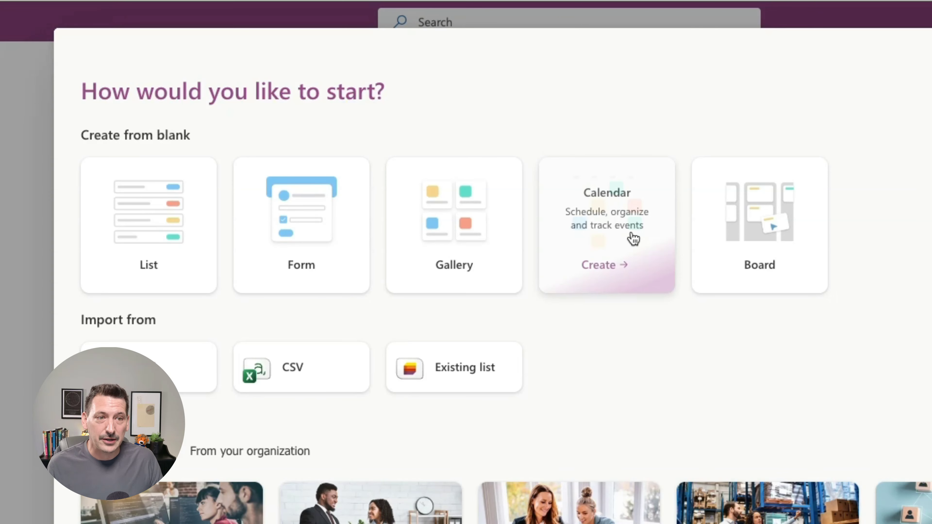
{"action": "scroll", "coordinate": [634, 238], "scroll_direction": "down", "scroll_amount": 4}
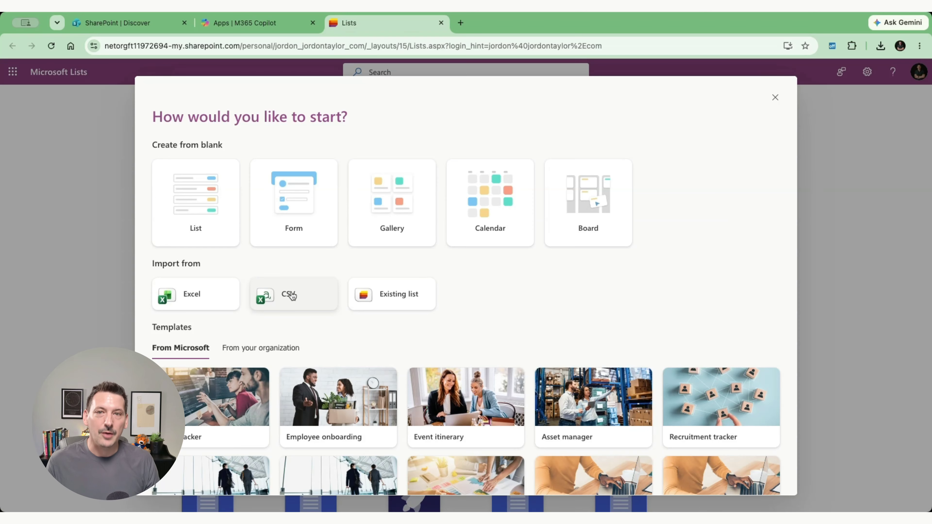
{"action": "mouse_move", "coordinate": [185, 216]}
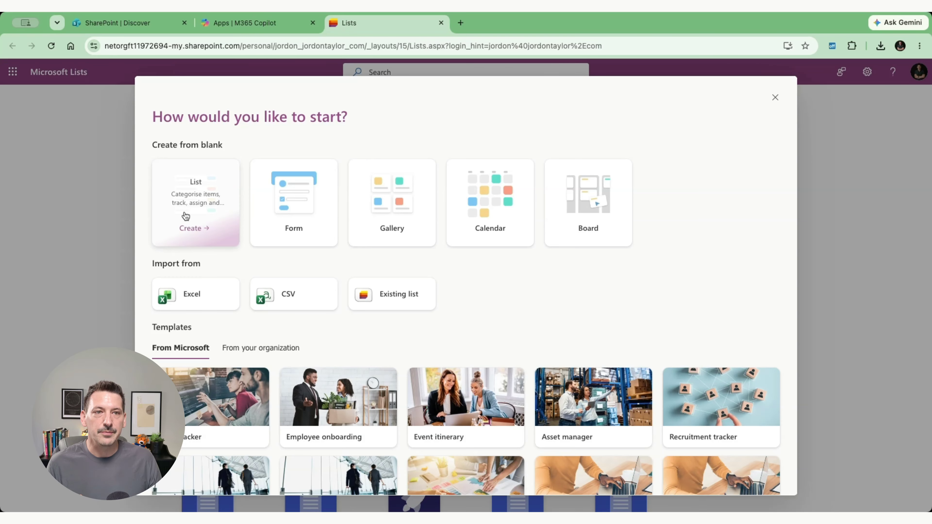
{"action": "left_click", "coordinate": [185, 216]}
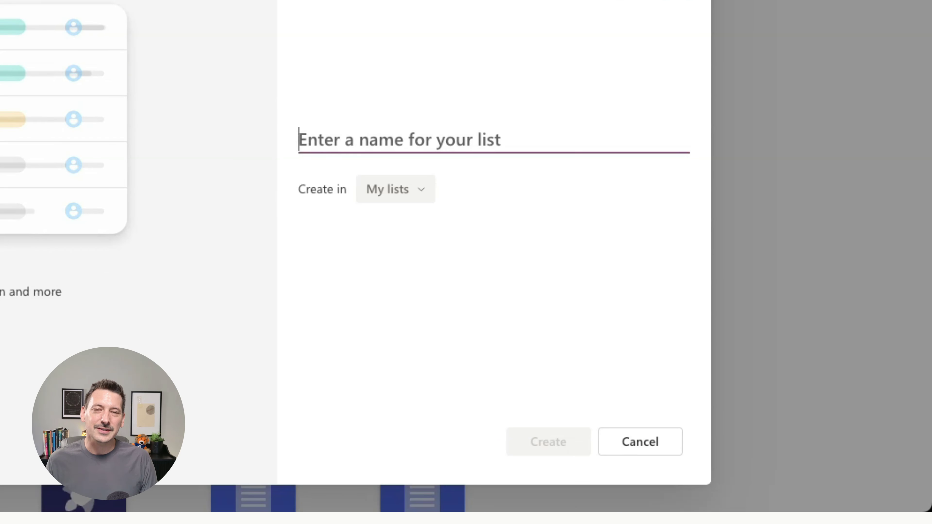
{"action": "type", "text": "Prompt Library"}
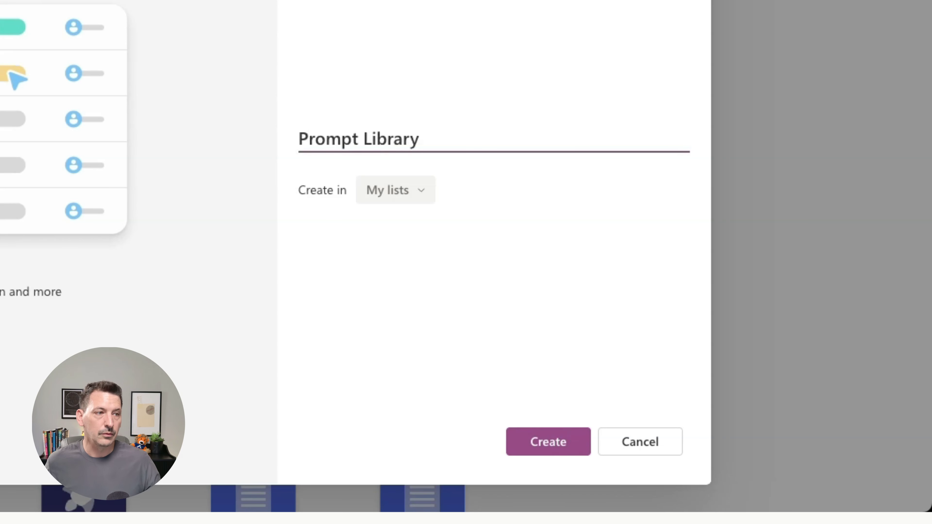
{"action": "left_click", "coordinate": [548, 441]}
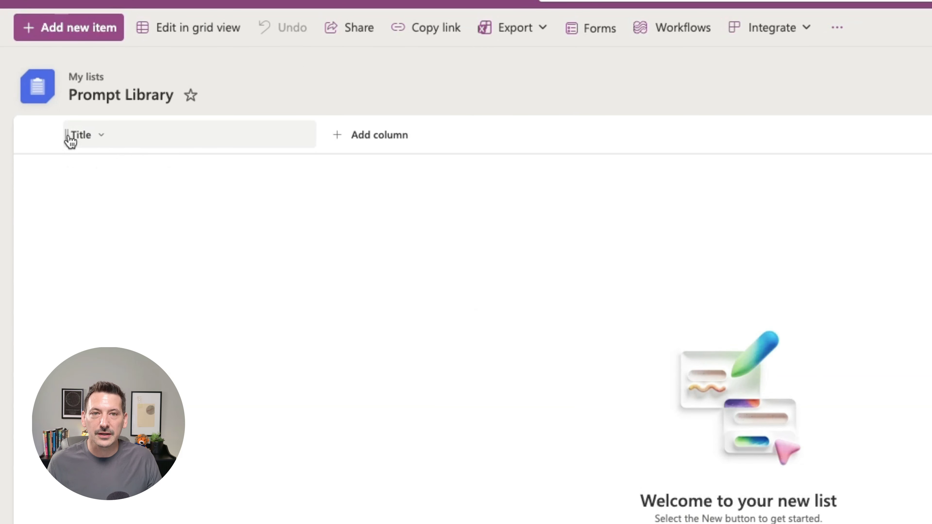
Rename the list's Title column as Prompt Name
{"action": "left_click", "coordinate": [110, 140]}
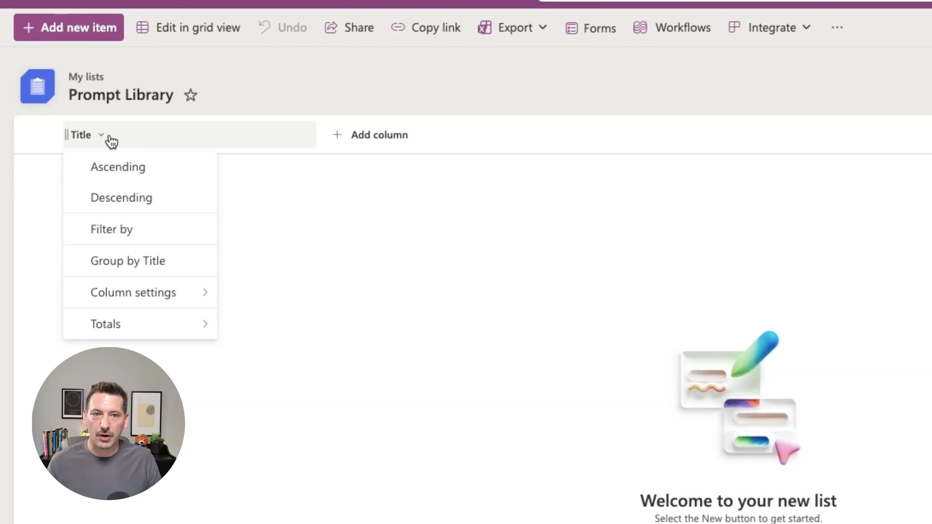
{"action": "mouse_move", "coordinate": [162, 299]}
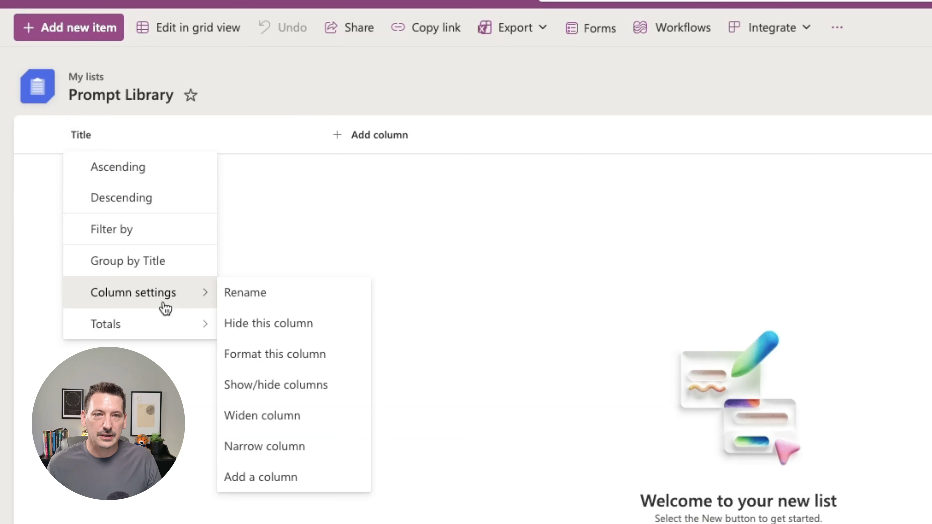
{"action": "left_click", "coordinate": [279, 293]}
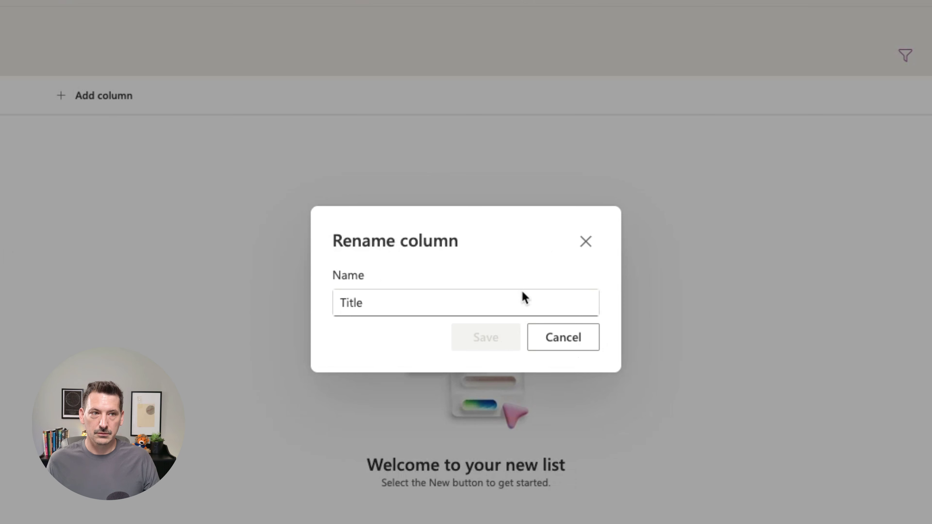
{"action": "double_click", "coordinate": [407, 301]}
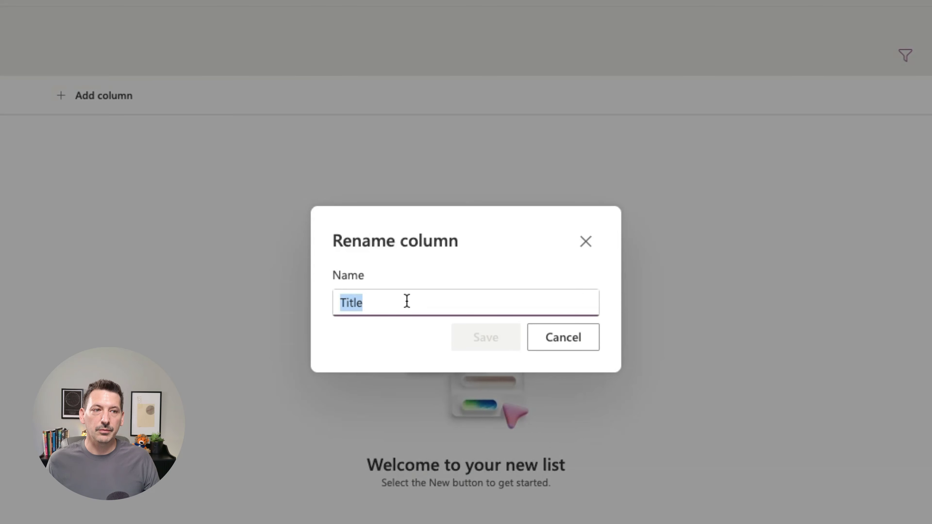
{"action": "type", "text": "Prompt Name"}
{"action": "left_click", "coordinate": [477, 338]}
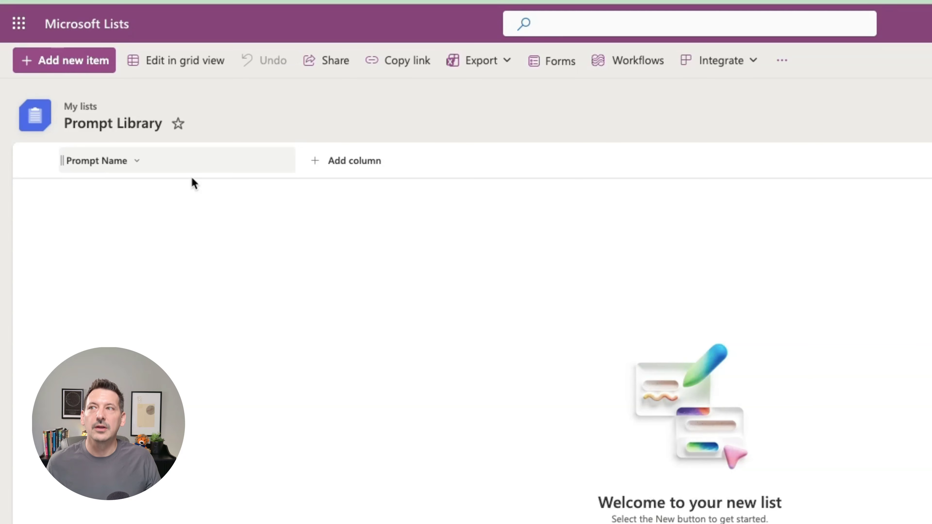
Add a column named Prompt to the list with the type Multiple lines of text
{"action": "left_click", "coordinate": [360, 162]}
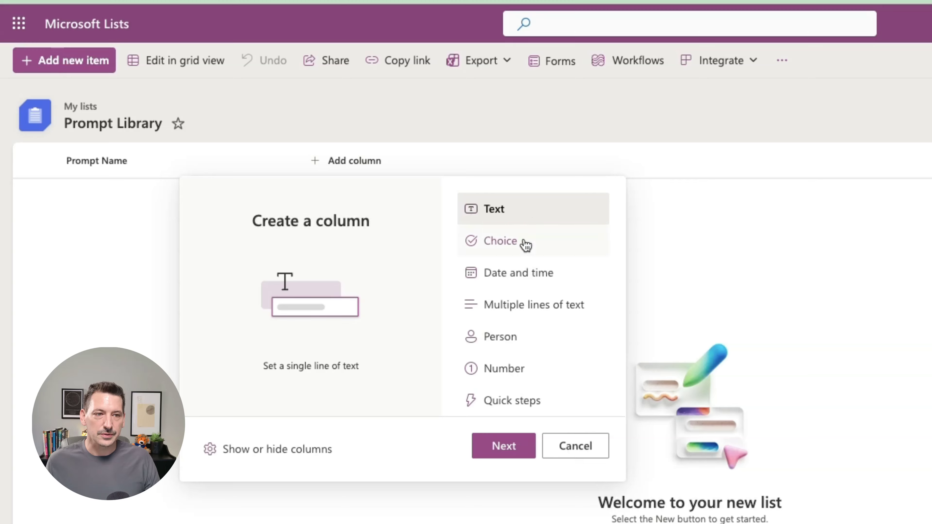
{"action": "left_click", "coordinate": [506, 448]}
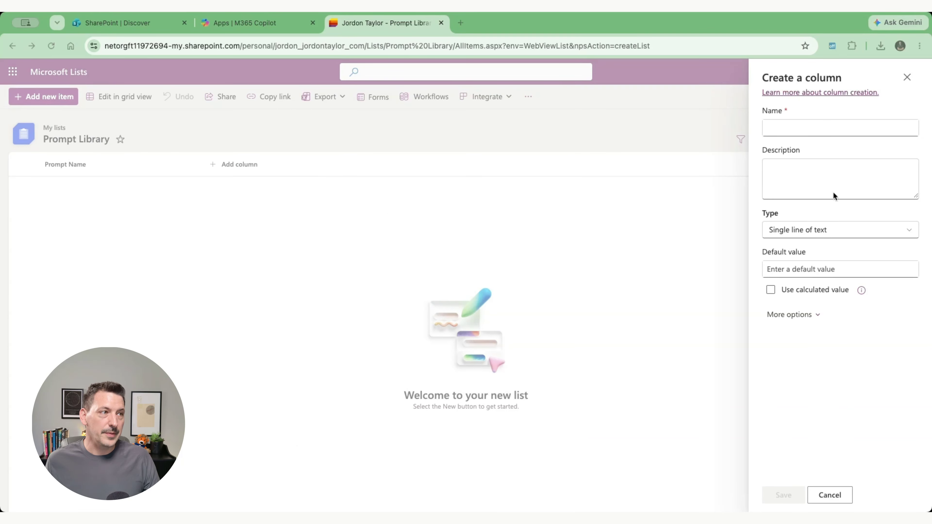
{"action": "right_click", "coordinate": [823, 125]}
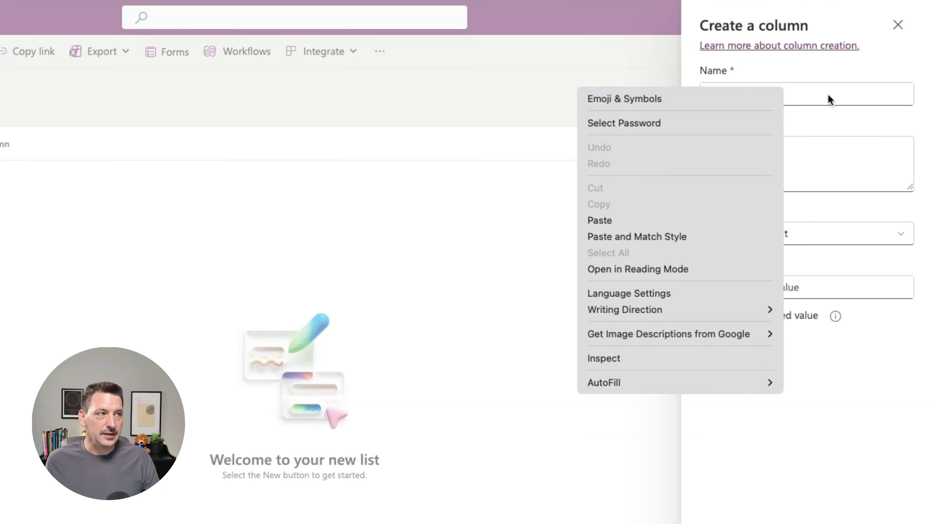
{"action": "left_click", "coordinate": [808, 97]}
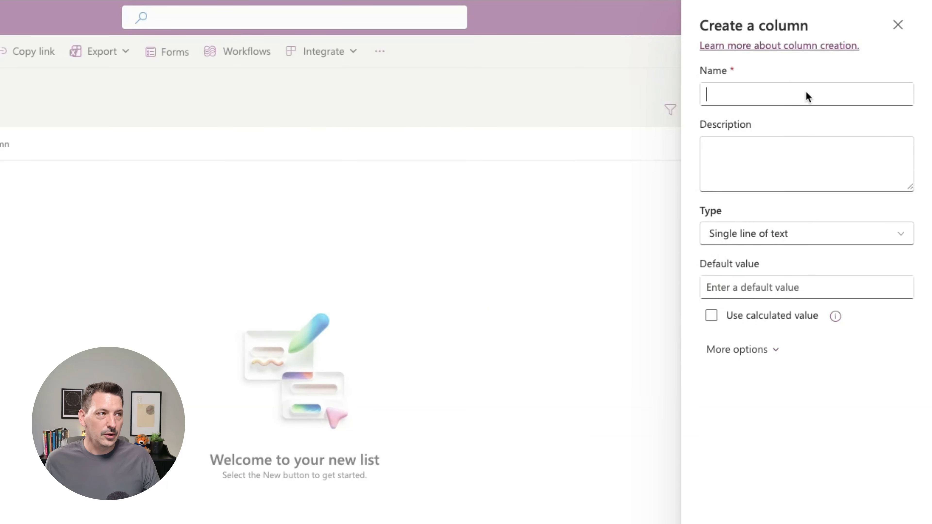
{"action": "type", "text": "Prompt"}
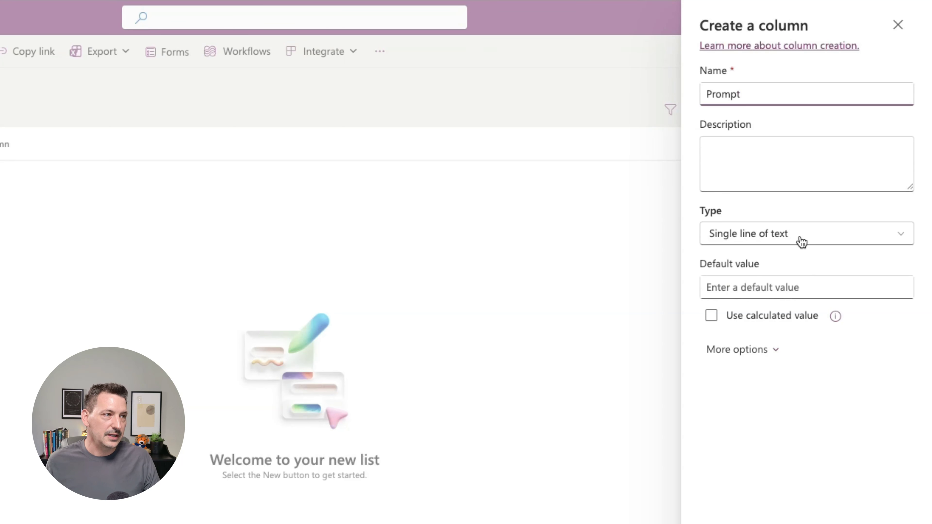
{"action": "left_click", "coordinate": [784, 240]}
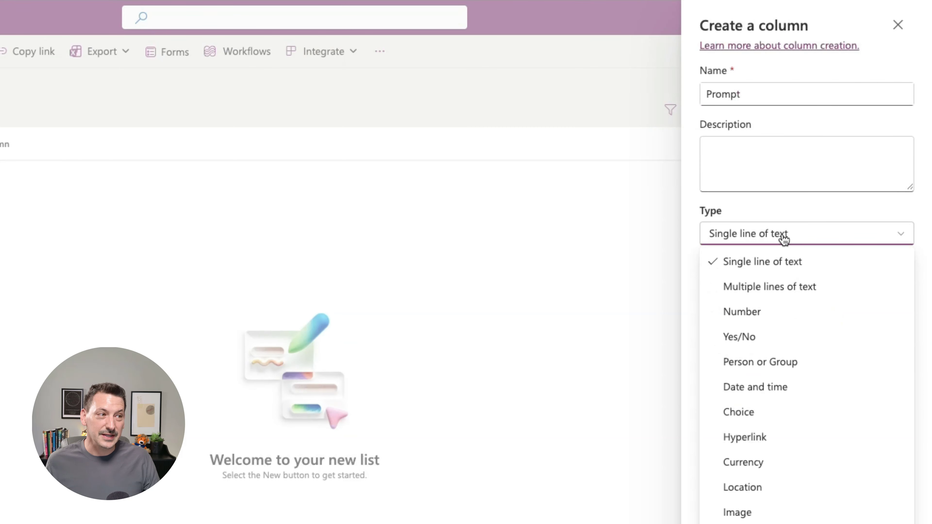
{"action": "left_click", "coordinate": [786, 291]}
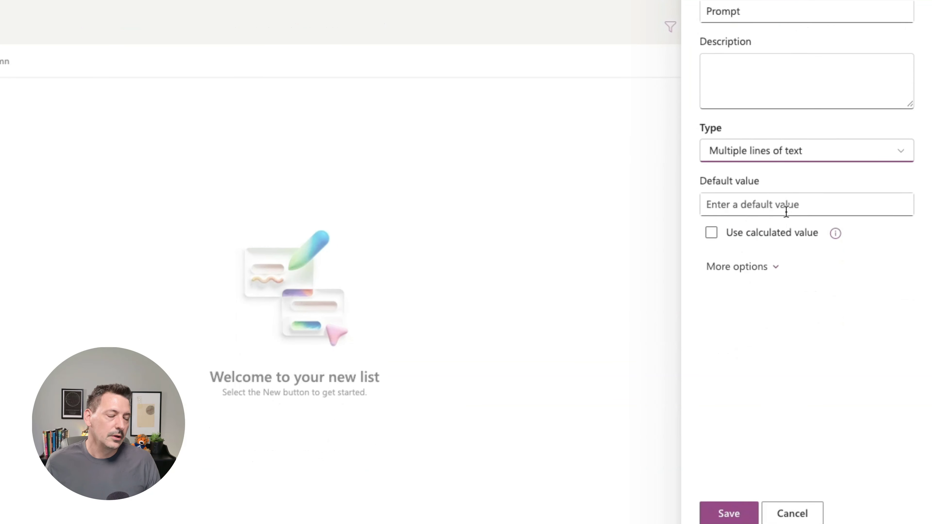
{"action": "left_click", "coordinate": [723, 501]}
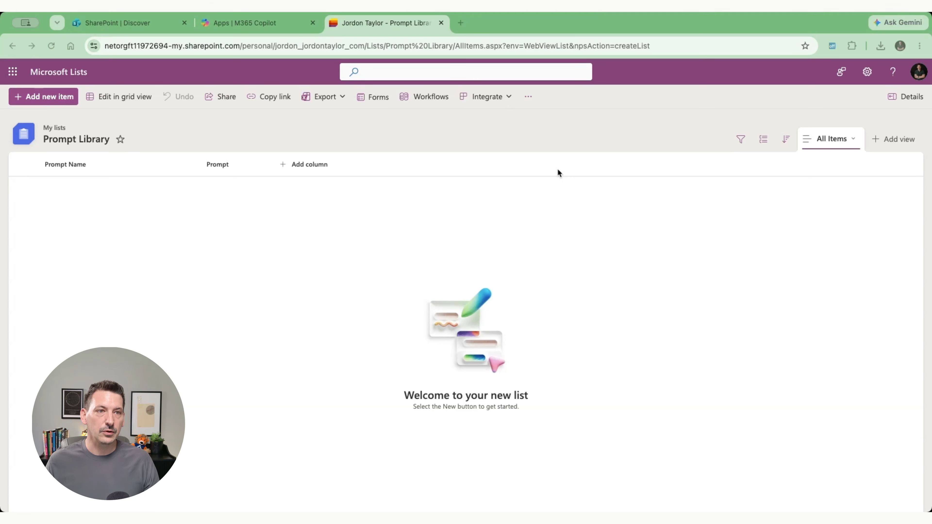
Set up a new Choice column named Category for the list
{"action": "left_click", "coordinate": [308, 165]}
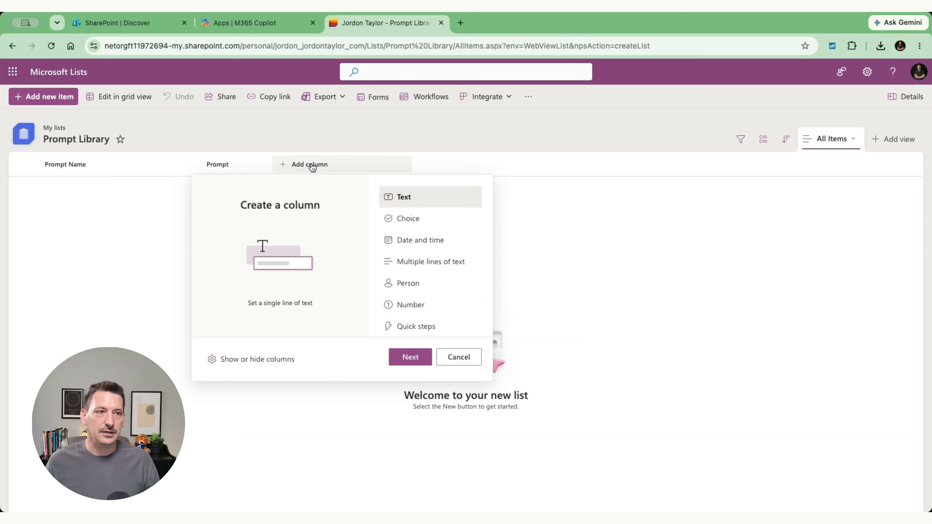
{"action": "left_click", "coordinate": [403, 219]}
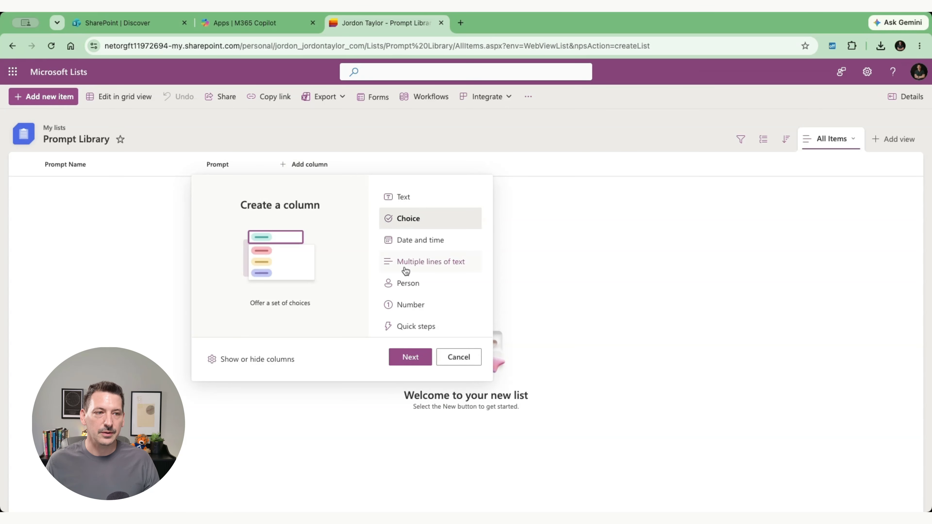
{"action": "left_click", "coordinate": [416, 358]}
{"action": "type", "text": "Category"}
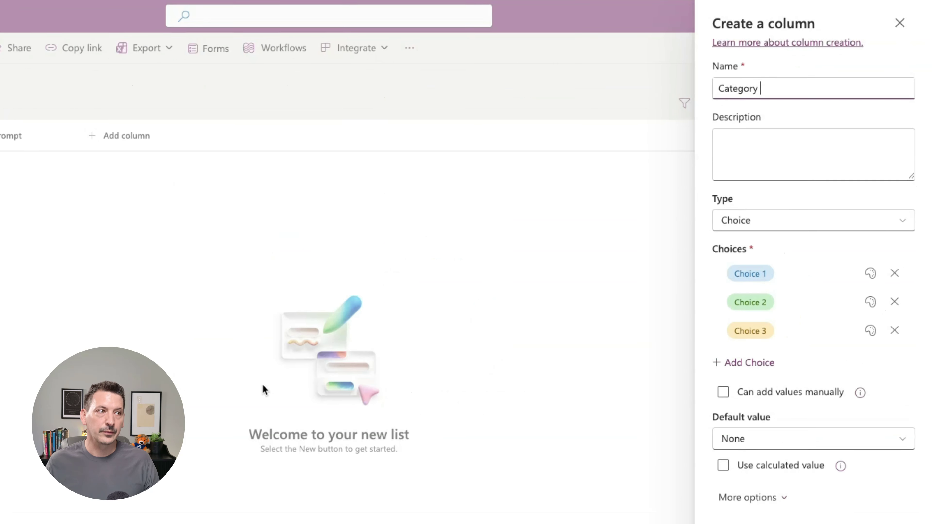
Define the Category column's choices as Communications, Engagement and Design, and save the column
{"action": "left_click", "coordinate": [751, 274]}
{"action": "type", "text": "Communications"}
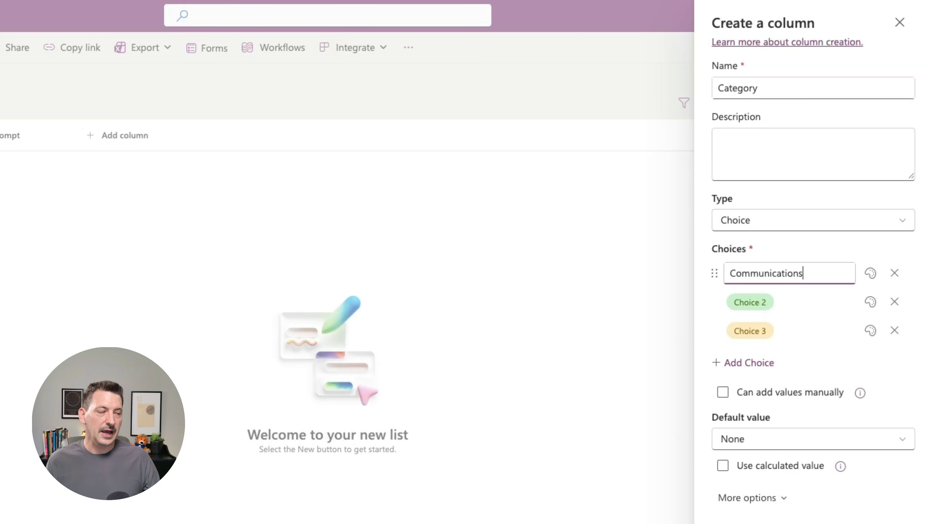
{"action": "left_click", "coordinate": [758, 301]}
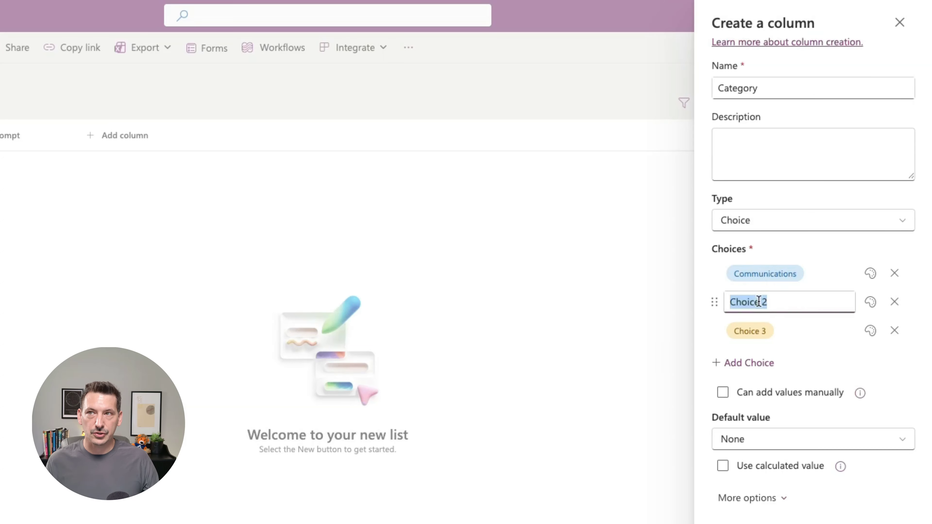
{"action": "type", "text": "Engagement"}
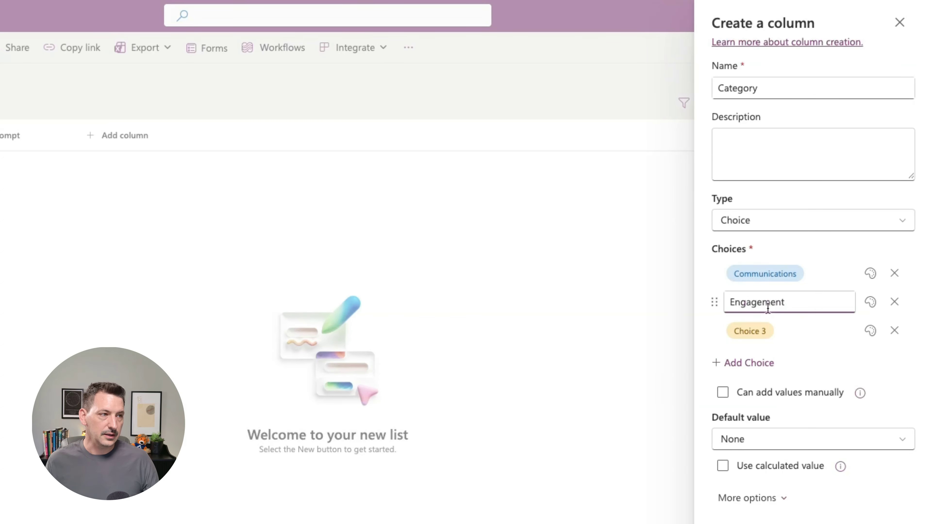
{"action": "left_click", "coordinate": [761, 330]}
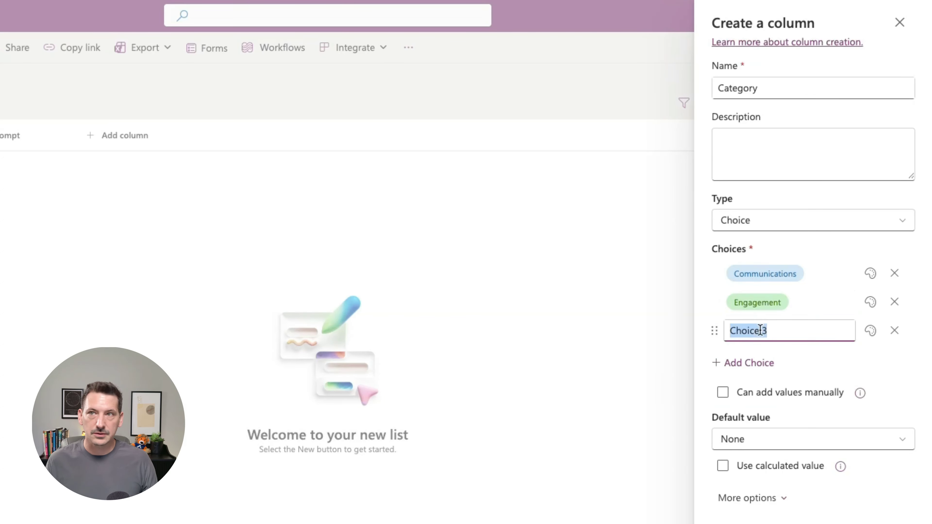
{"action": "type", "text": "Design"}
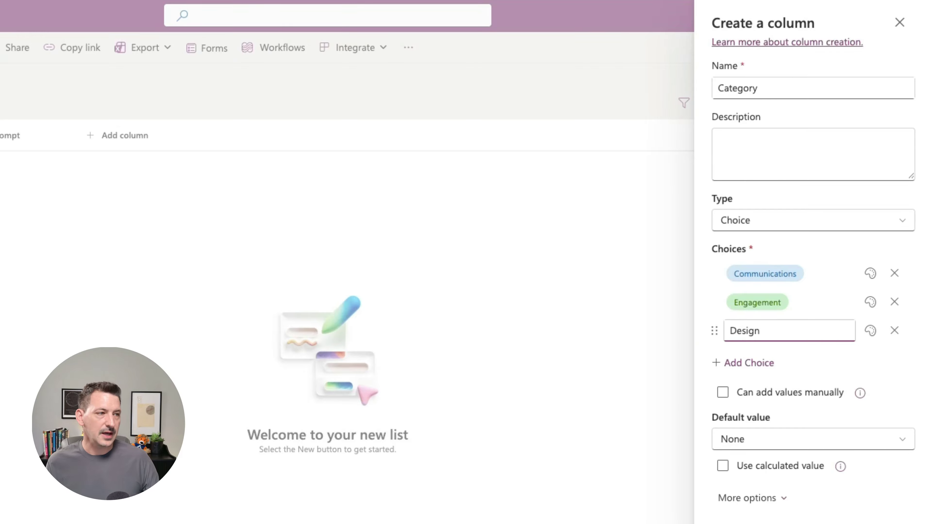
{"action": "left_click", "coordinate": [884, 368]}
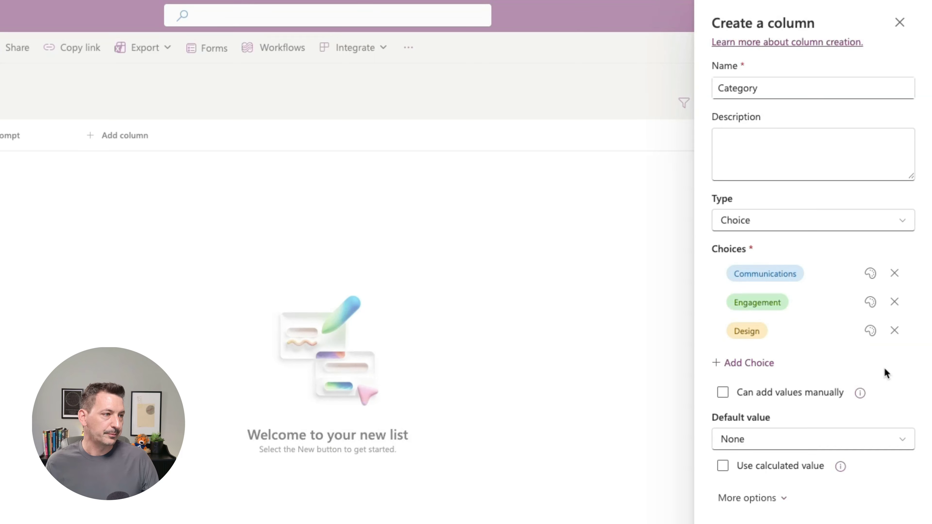
{"action": "left_click", "coordinate": [873, 276]}
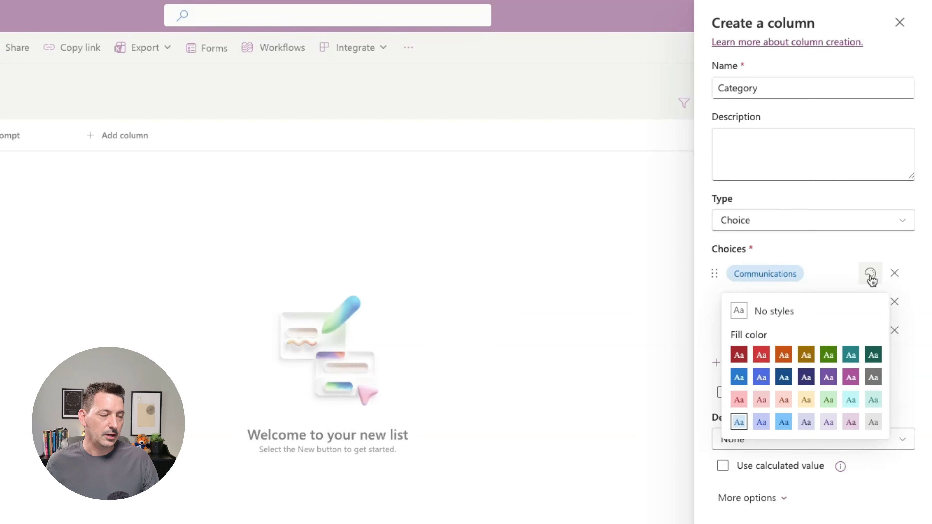
{"action": "left_click", "coordinate": [914, 363]}
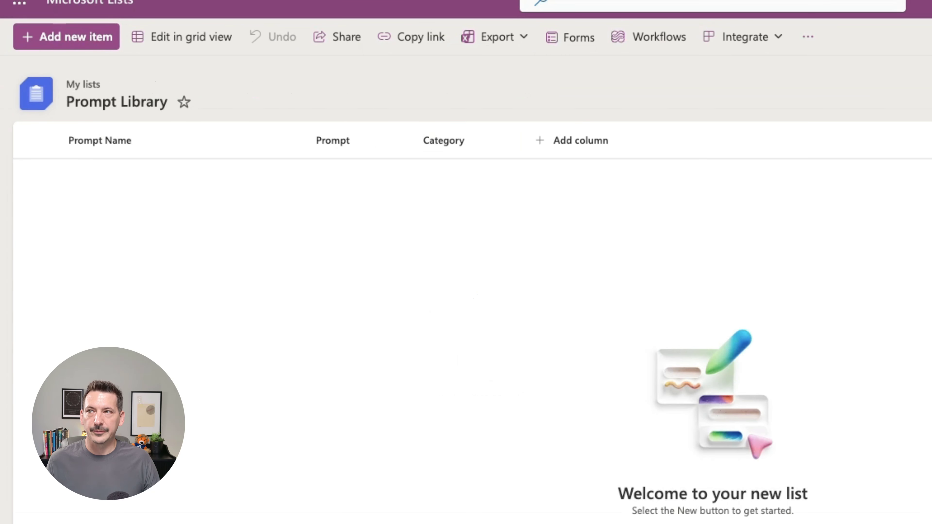
Add a single line of text column named Use Case to the list
{"action": "left_click", "coordinate": [564, 143]}
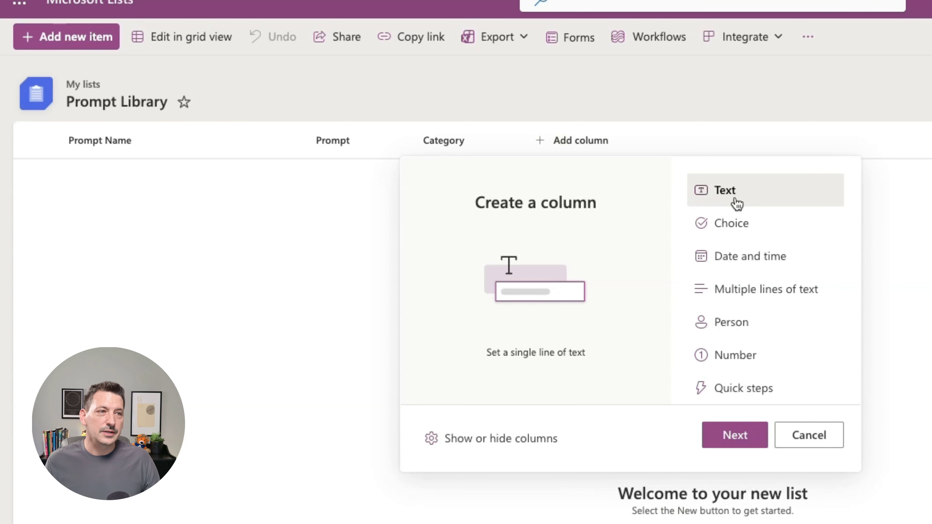
{"action": "left_click", "coordinate": [735, 435]}
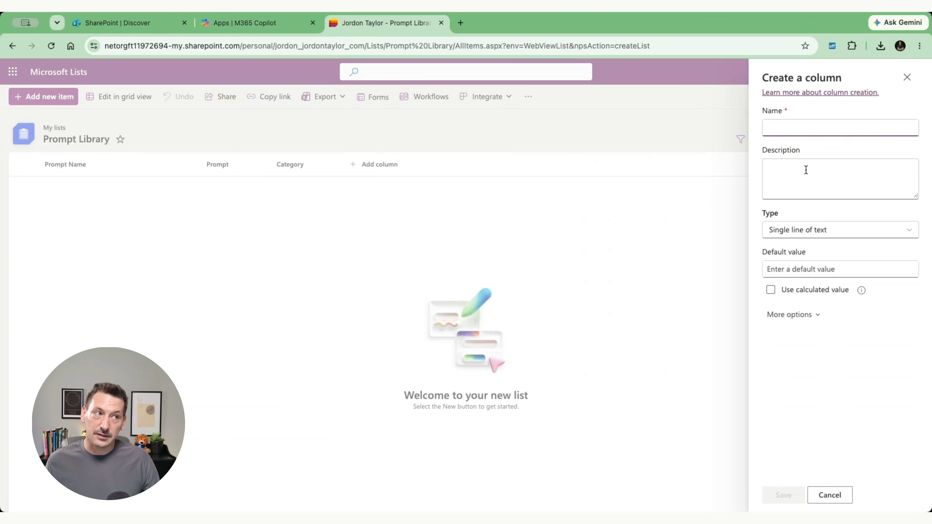
{"action": "type", "text": "Use Case"}
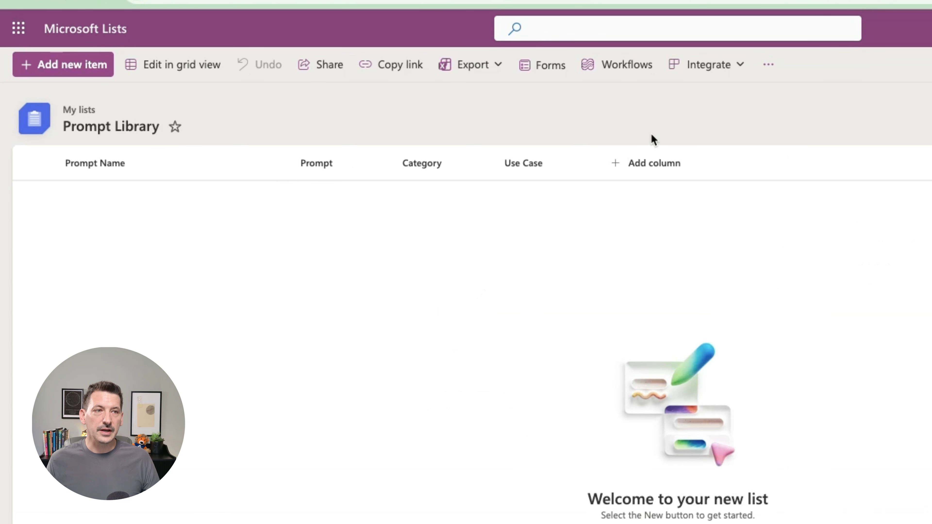
Set up a new Choice column named Target Tool with the choices Claude, ChatGPT and Nano Banana
{"action": "left_click", "coordinate": [668, 172]}
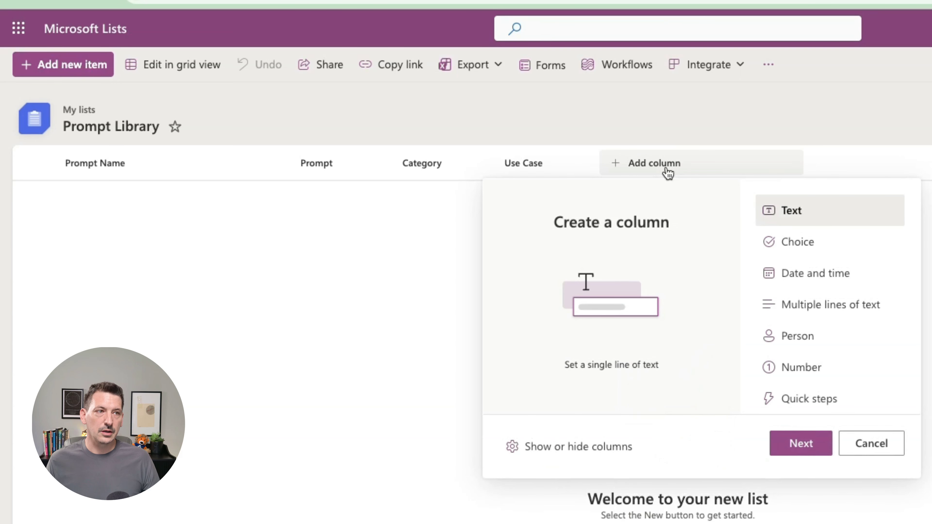
{"action": "left_click", "coordinate": [798, 245]}
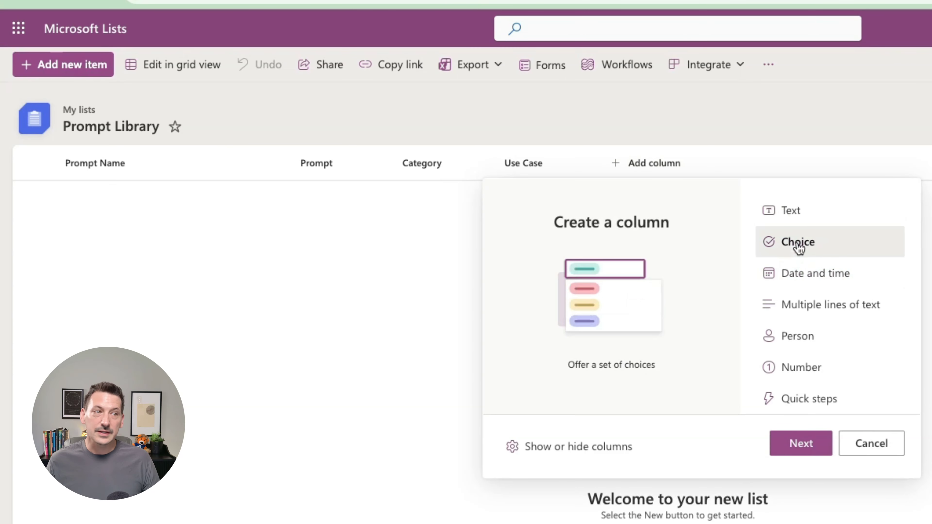
{"action": "left_click", "coordinate": [803, 445]}
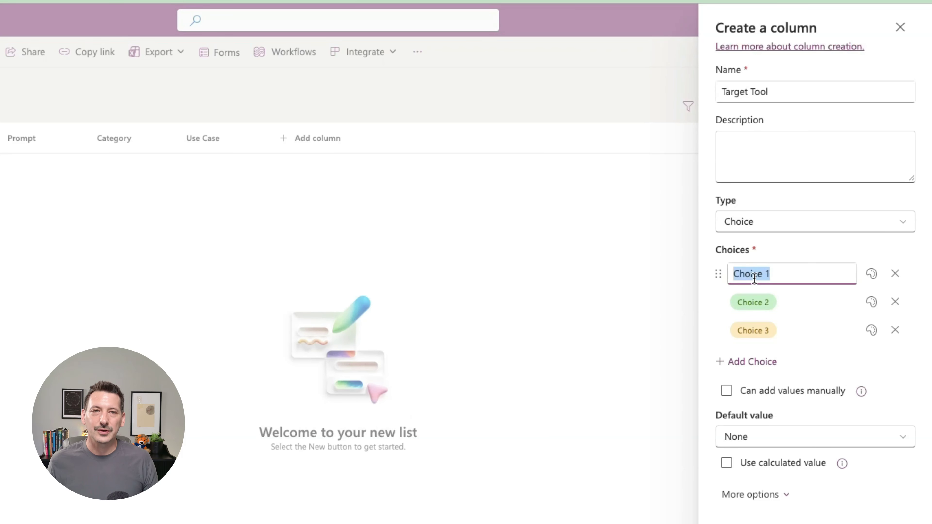
{"action": "type", "text": "Claude"}
{"action": "key", "text": "Tab"}
{"action": "type", "text": "ChatGPT"}
{"action": "key", "text": "Tab"}
{"action": "type", "text": "Na"}
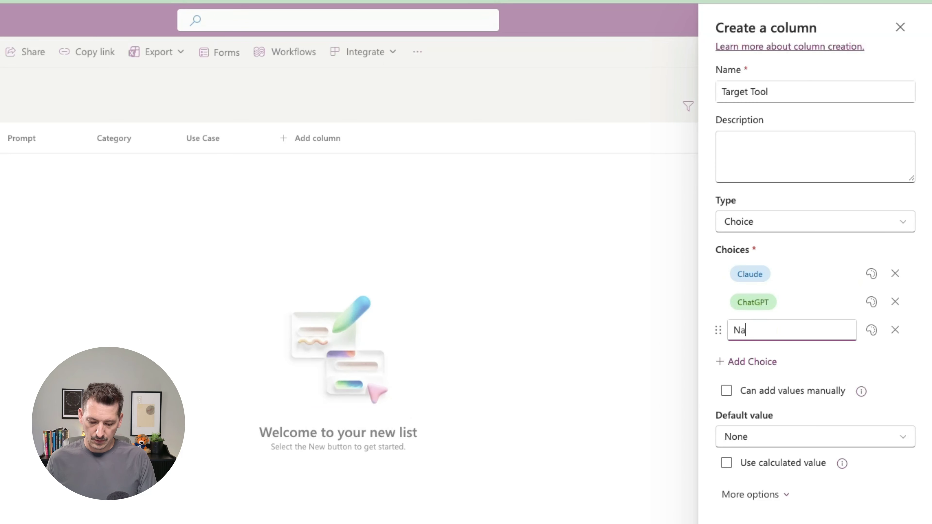
{"action": "type", "text": "no Banana"}
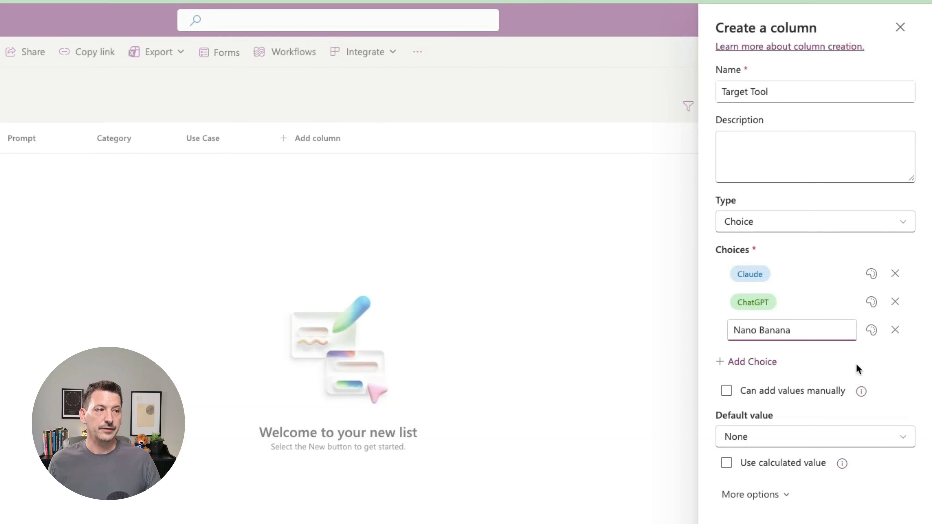
{"action": "left_click", "coordinate": [857, 365]}
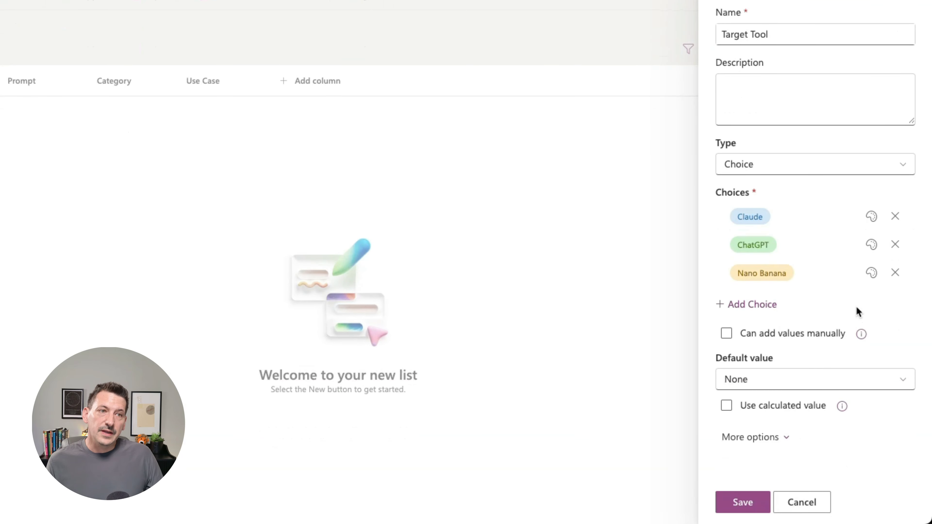
Allow multiple selections in the Target Tool column and save the column
{"action": "left_click", "coordinate": [772, 440]}
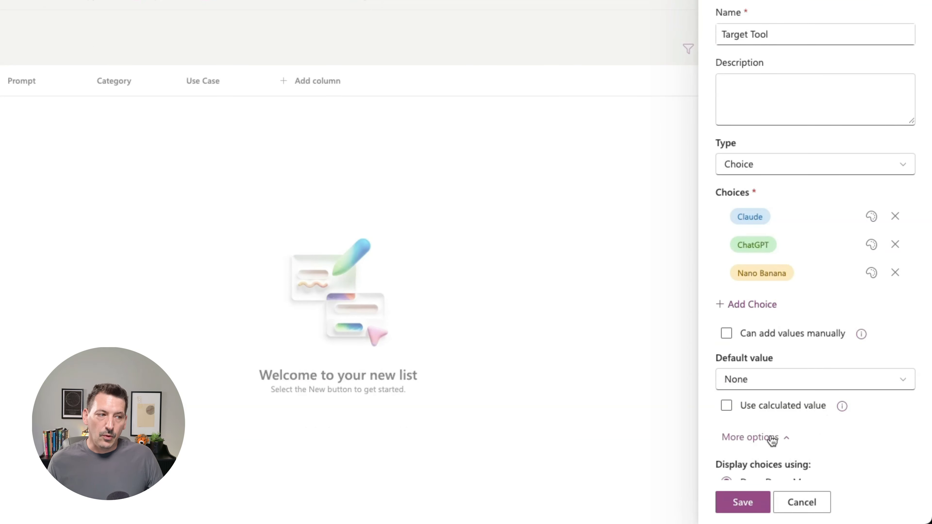
{"action": "scroll", "coordinate": [773, 441], "scroll_direction": "down", "scroll_amount": 1}
{"action": "scroll", "coordinate": [772, 440], "scroll_direction": "down", "scroll_amount": 5}
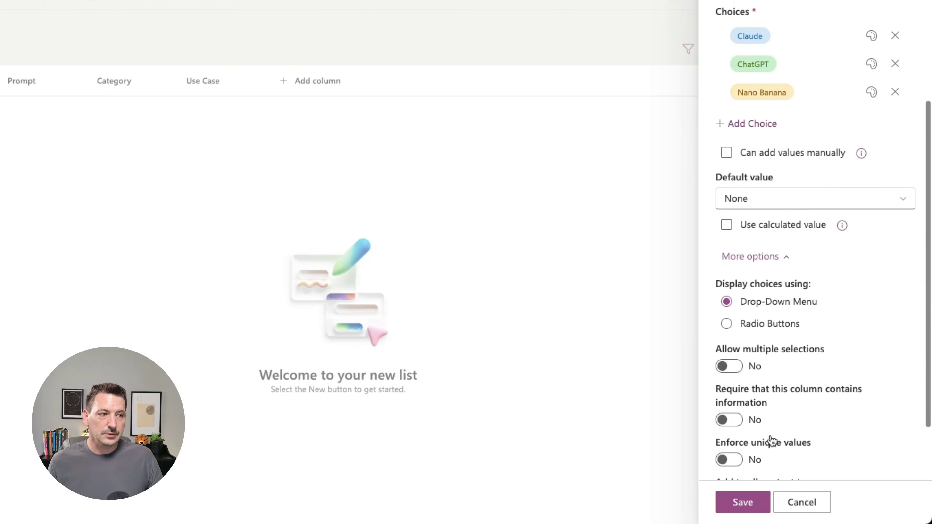
{"action": "scroll", "coordinate": [772, 439], "scroll_direction": "down", "scroll_amount": 2}
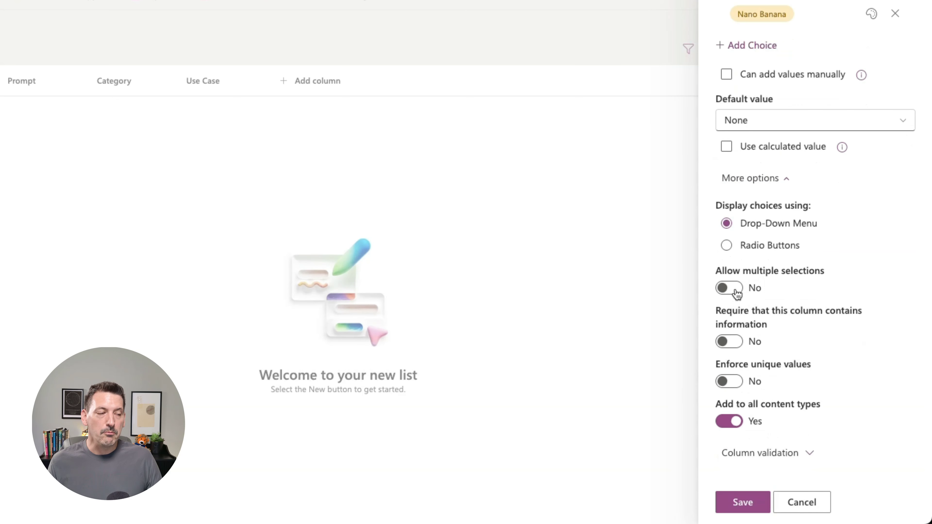
{"action": "left_click", "coordinate": [729, 290]}
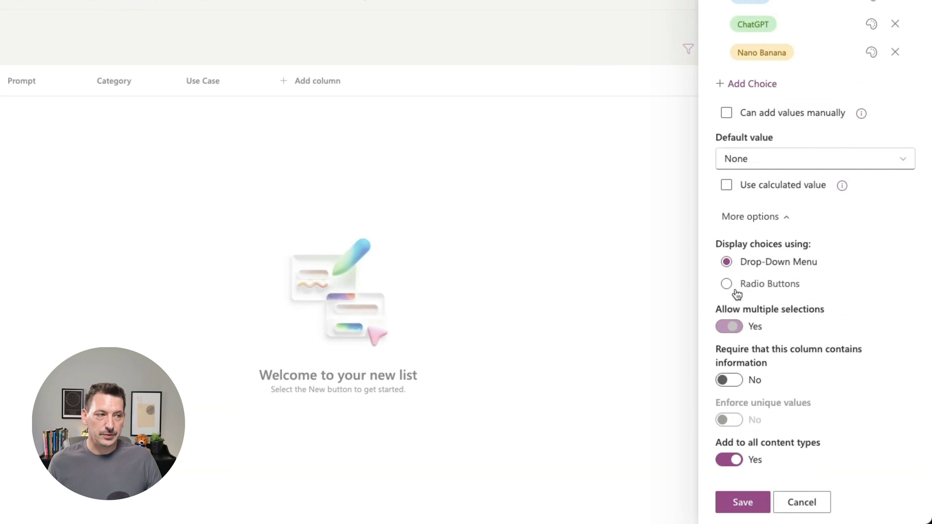
{"action": "left_click", "coordinate": [759, 502]}
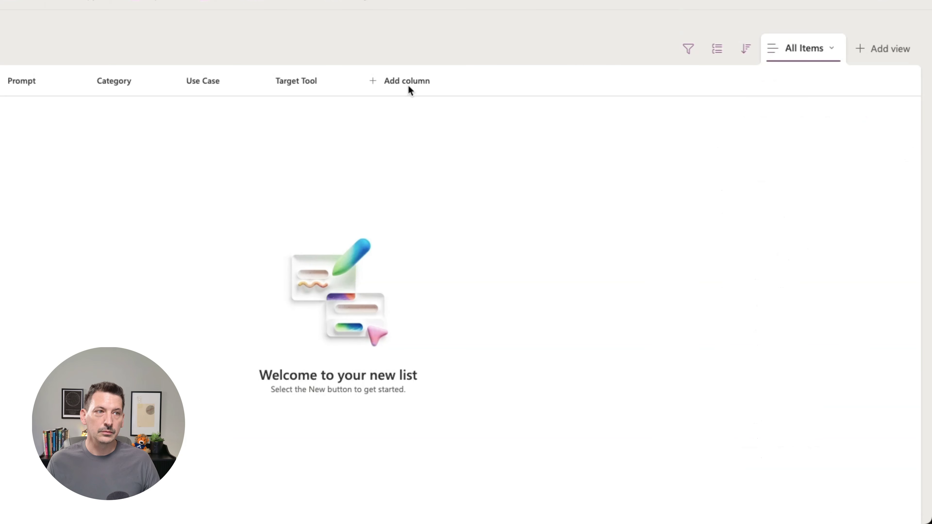
Set up a new Choice column named Status, with Archived as its first choice in a light red fill
{"action": "left_click", "coordinate": [408, 83]}
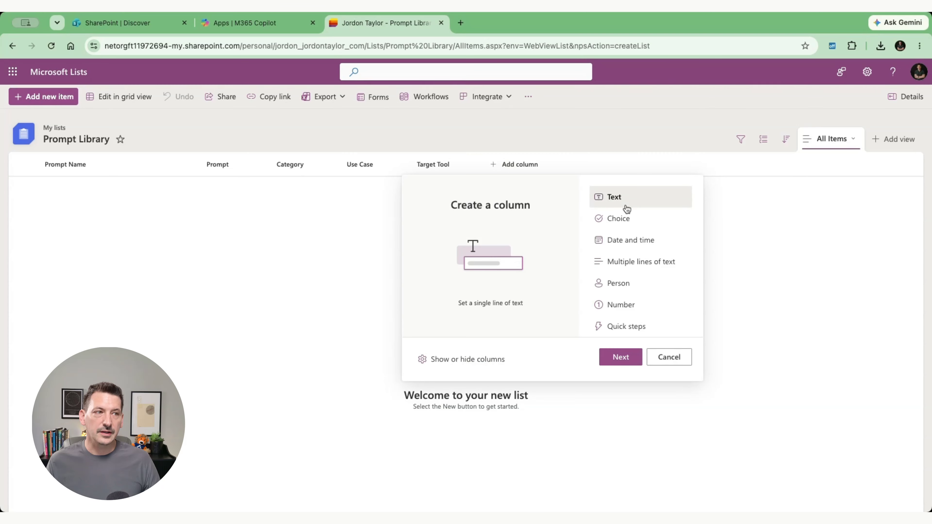
{"action": "left_click", "coordinate": [627, 224]}
{"action": "left_click", "coordinate": [623, 359]}
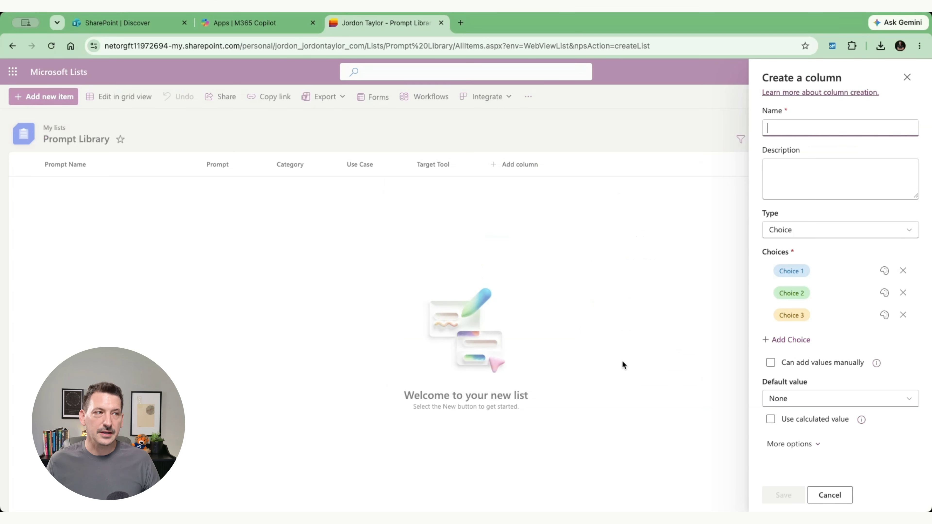
{"action": "type", "text": "Status"}
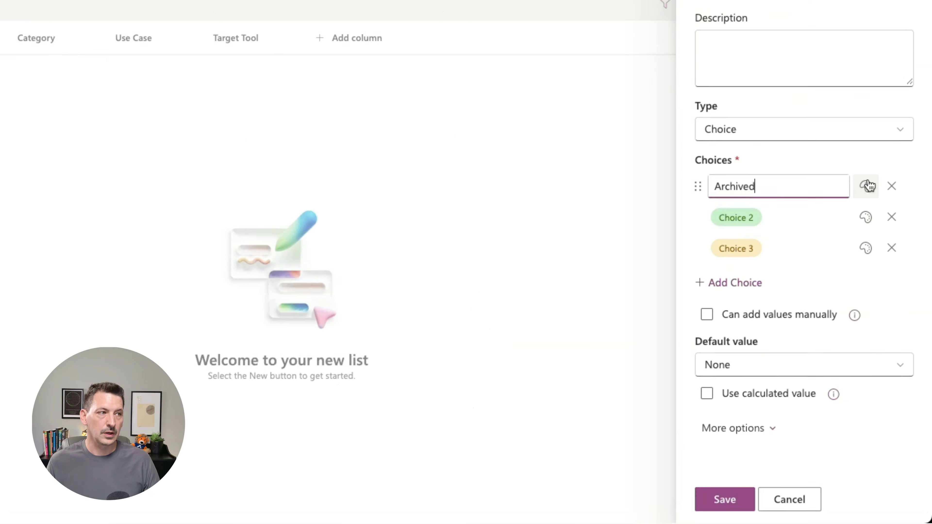
{"action": "left_click", "coordinate": [885, 270]}
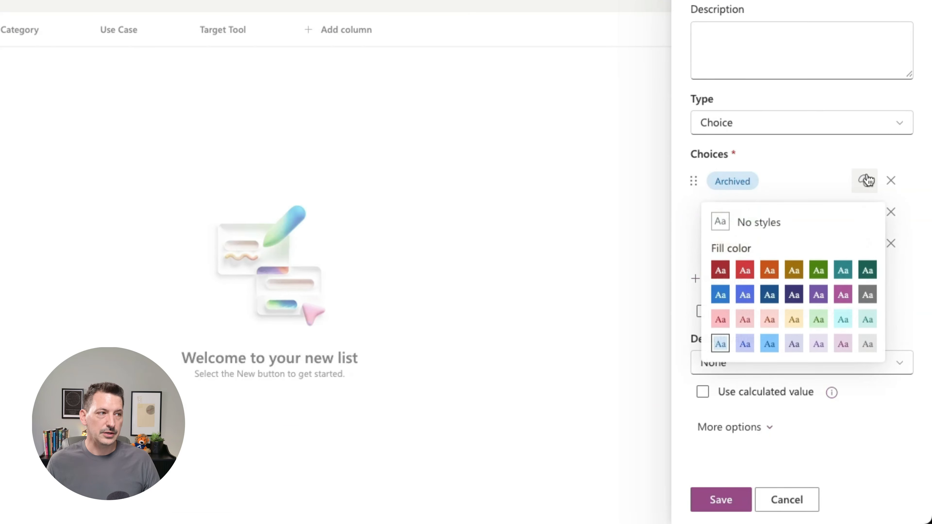
{"action": "left_click", "coordinate": [719, 318]}
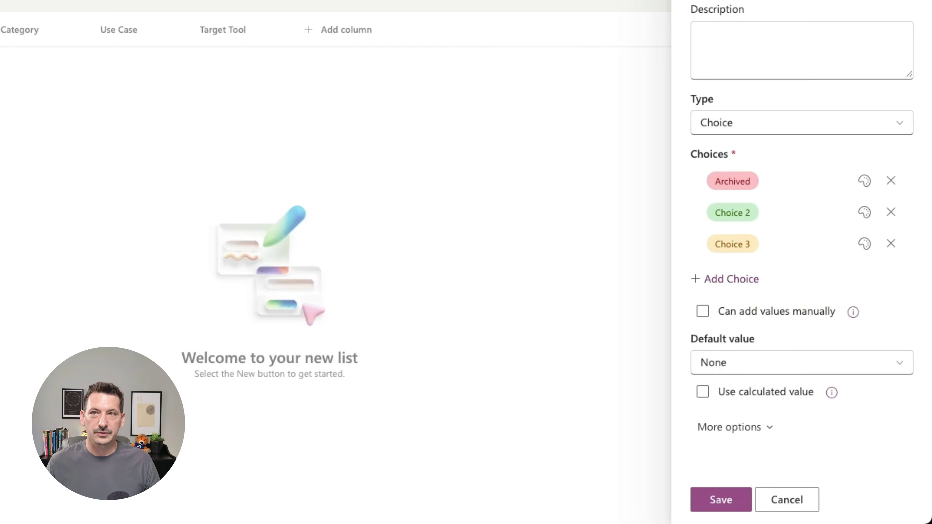
Define the Status column's remaining choices as Active and Needs Review, and save the column
{"action": "left_click", "coordinate": [733, 213]}
{"action": "type", "text": "Active"}
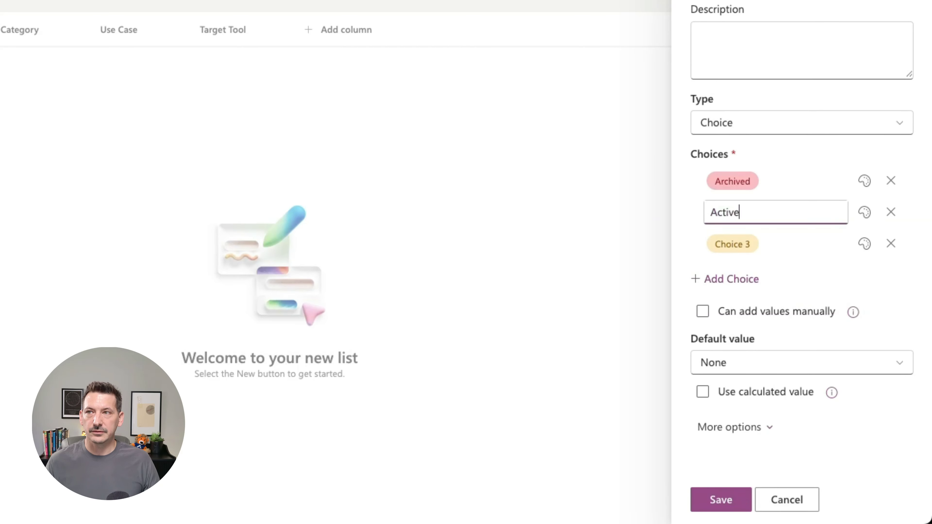
{"action": "key", "text": "Tab"}
{"action": "type", "text": "Needs Review"}
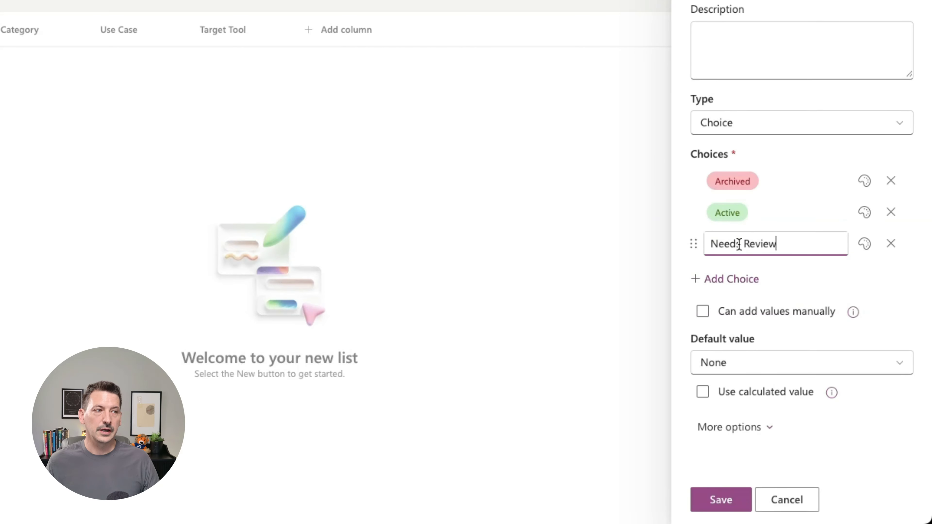
{"action": "left_click", "coordinate": [712, 501]}
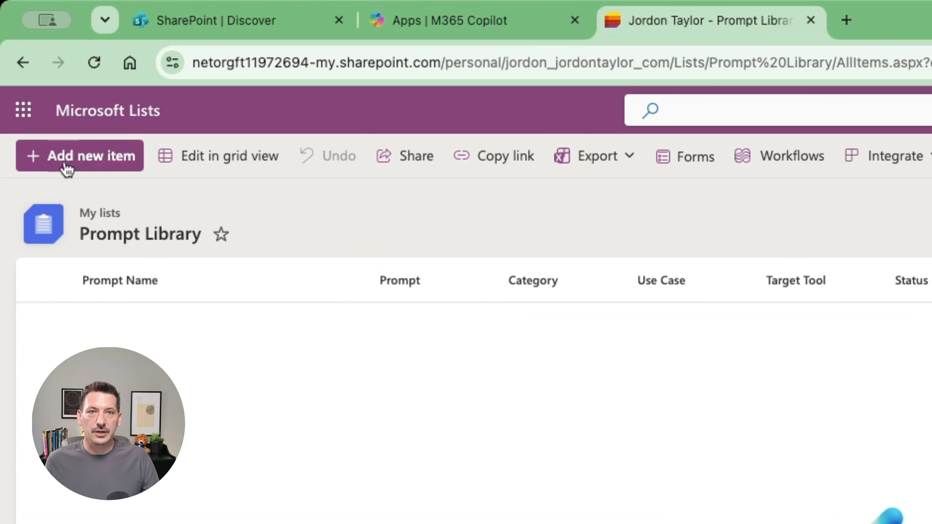
Start a new list item with the prompt name Identifying Engagement Channels and the category Communications
{"action": "left_click", "coordinate": [81, 162]}
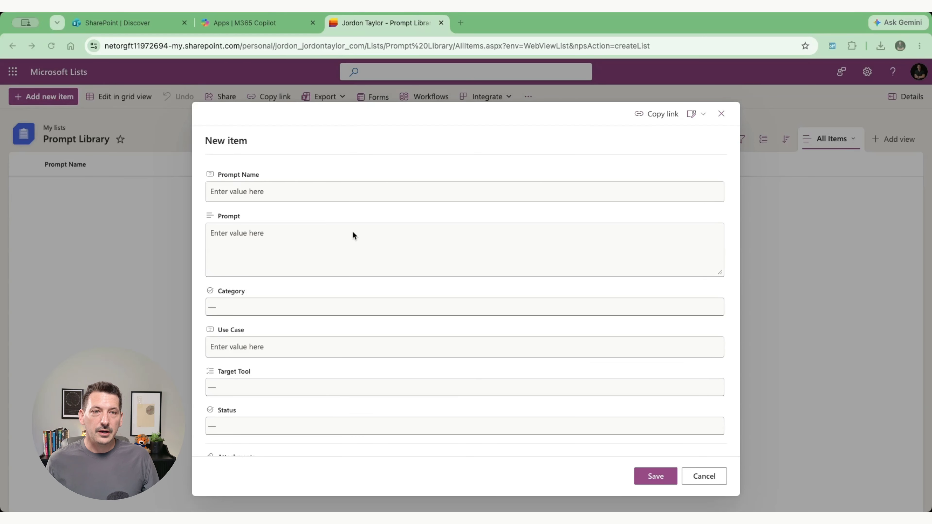
{"action": "left_click", "coordinate": [225, 188]}
{"action": "type", "text": "Identifying Engagement Channels"}
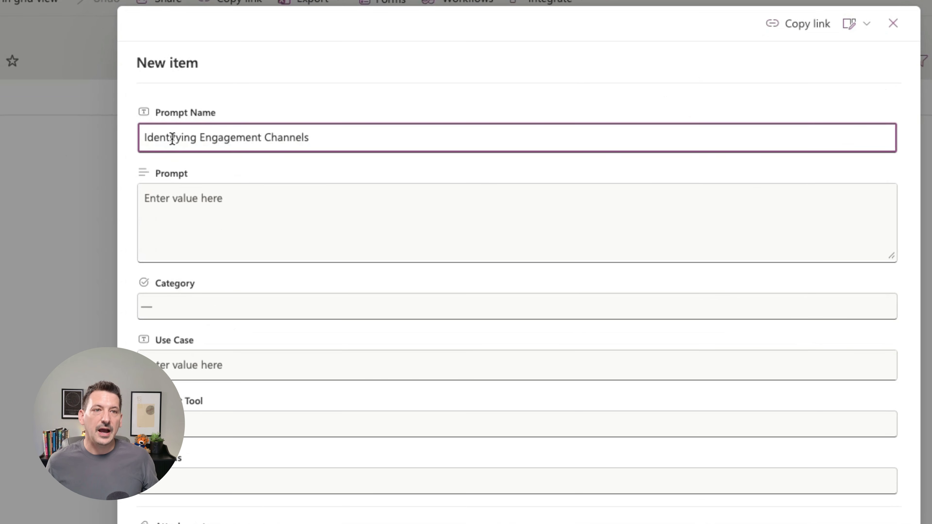
{"action": "left_click", "coordinate": [244, 310]}
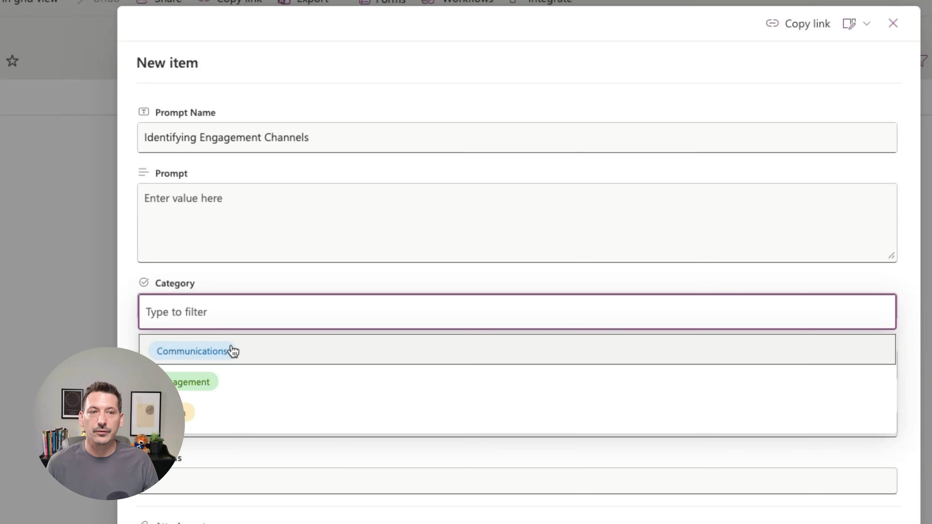
{"action": "left_click", "coordinate": [232, 351]}
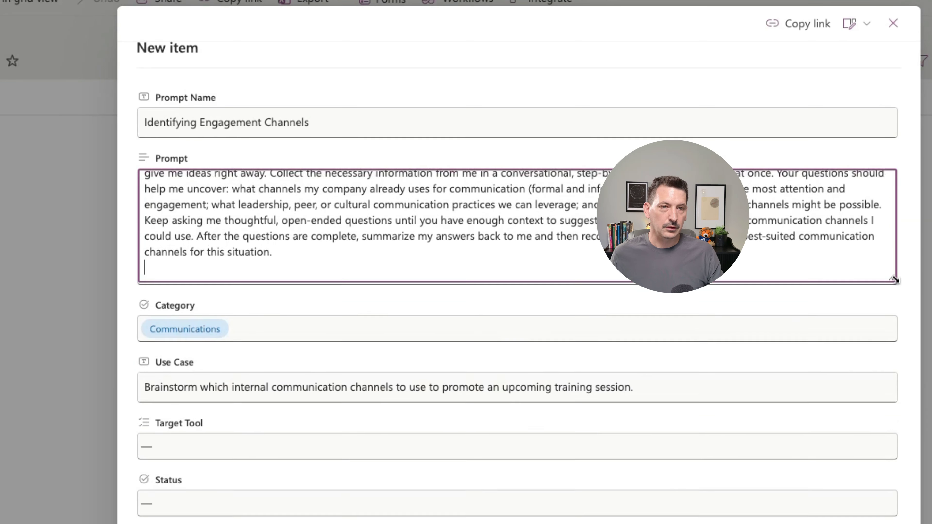
Enlarge the new item's prompt box, set its target tools to Claude and ChatGPT and its status to Active, and save it
{"action": "left_click_drag", "start_coordinate": [906, 287], "coordinate": [905, 361]}
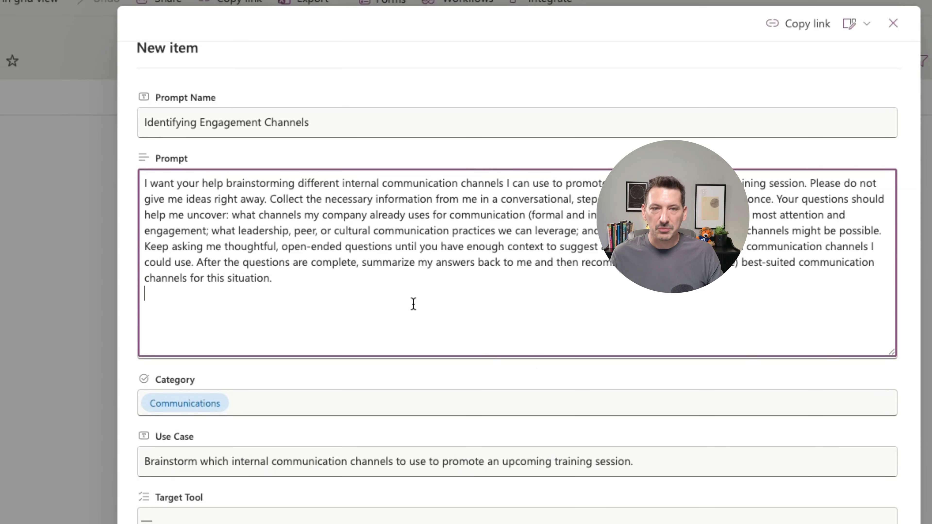
{"action": "left_click", "coordinate": [246, 516]}
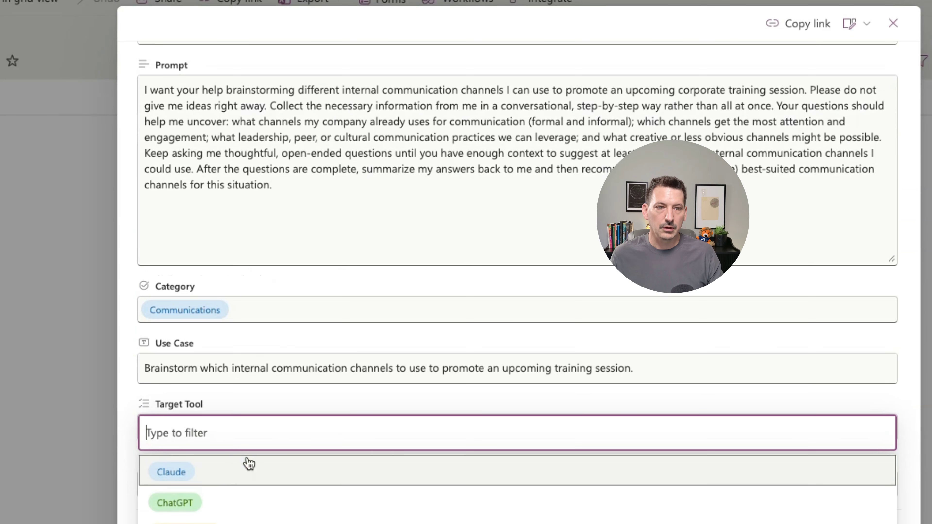
{"action": "left_click", "coordinate": [220, 474]}
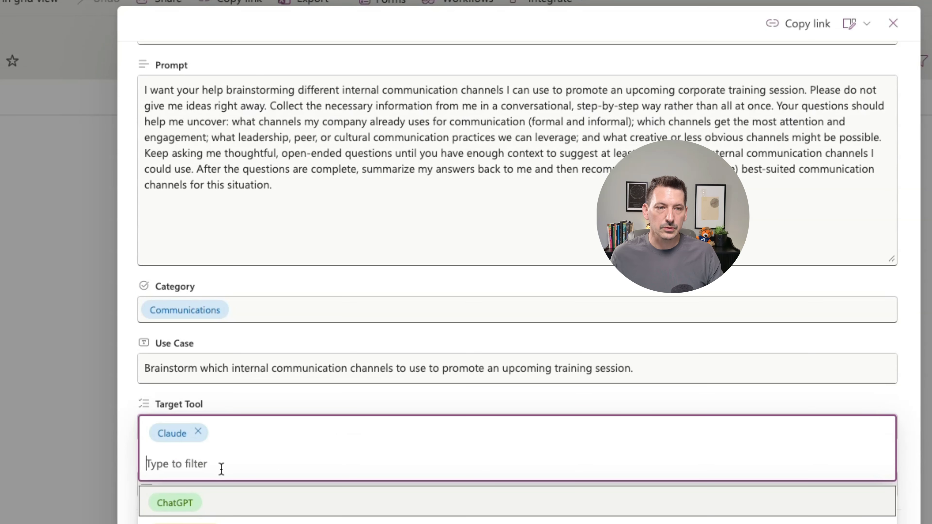
{"action": "left_click", "coordinate": [200, 506]}
{"action": "key", "text": "Escape"}
{"action": "left_click", "coordinate": [199, 474]}
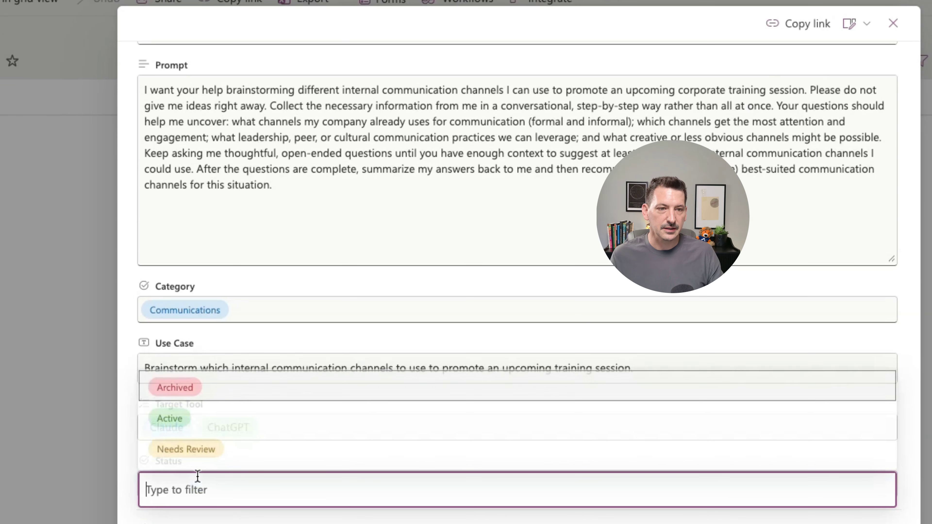
{"action": "left_click", "coordinate": [197, 416]}
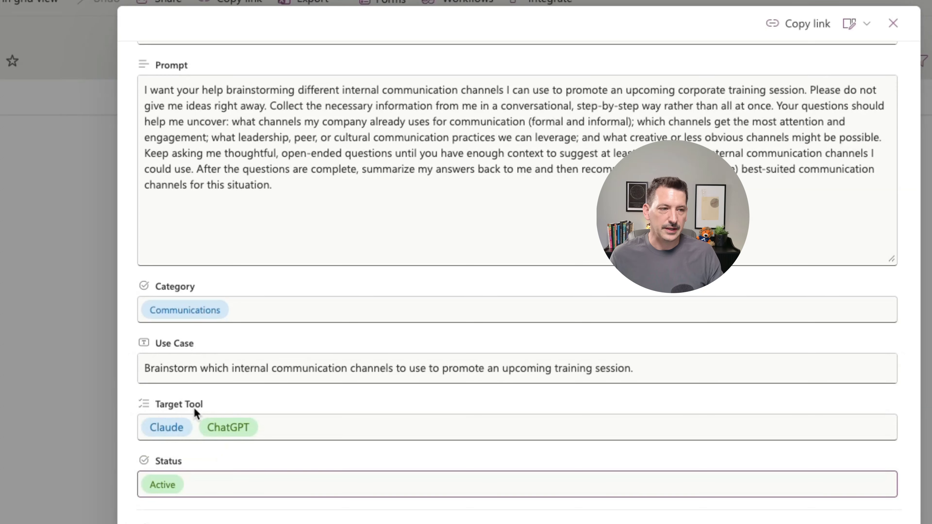
{"action": "scroll", "coordinate": [329, 452], "scroll_direction": "down", "scroll_amount": 2}
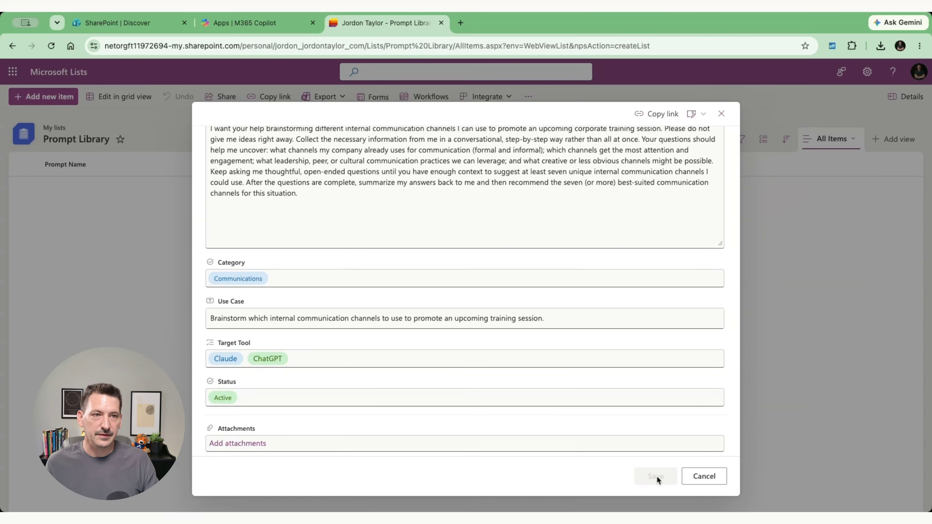
{"action": "left_click", "coordinate": [657, 476]}
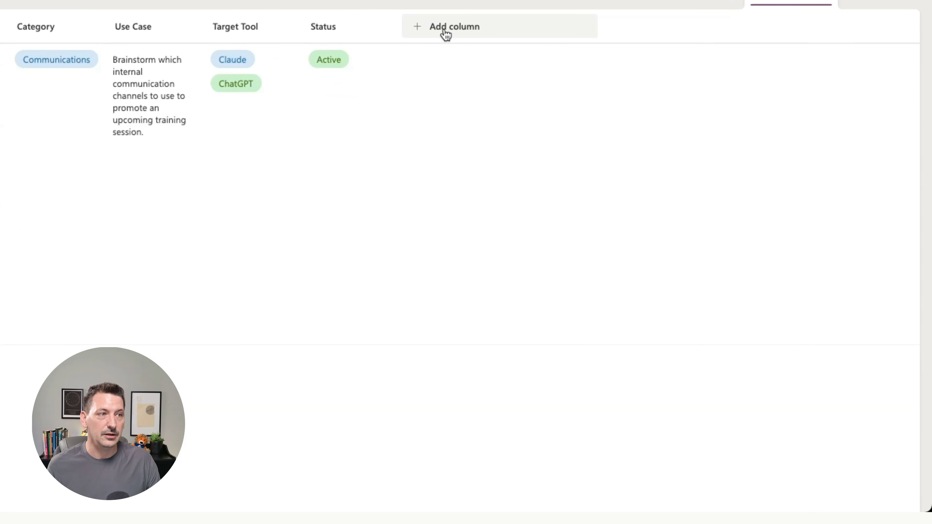
Show the Modified, Created By and Modified By columns in the list view
{"action": "left_click", "coordinate": [446, 33]}
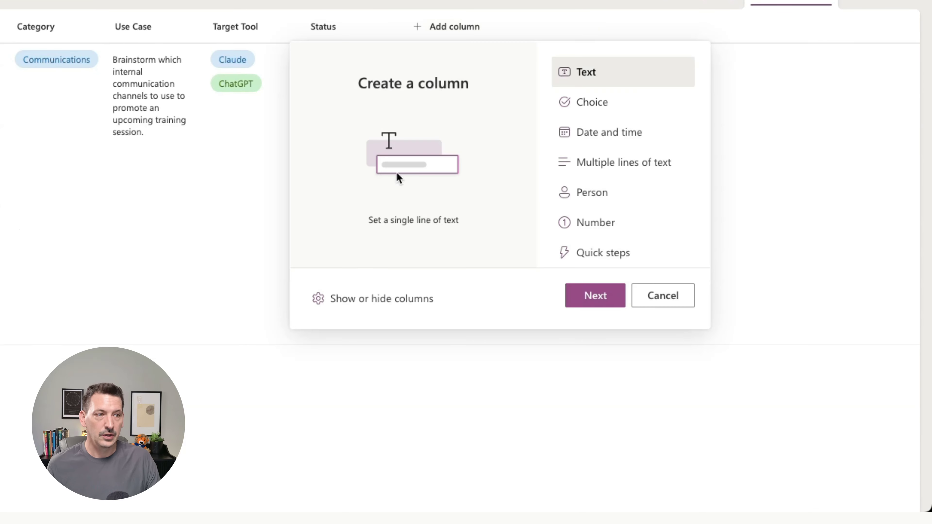
{"action": "left_click", "coordinate": [361, 300]}
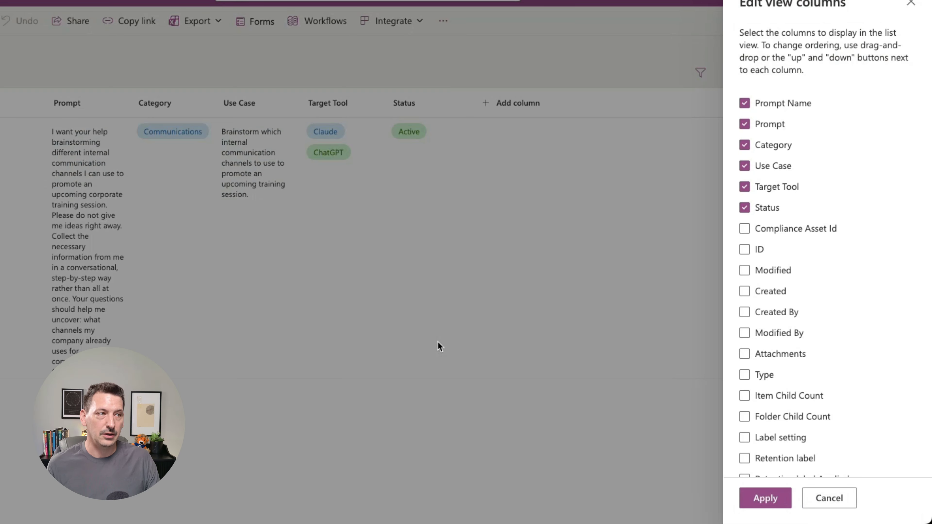
{"action": "scroll", "coordinate": [791, 229], "scroll_direction": "down", "scroll_amount": 2}
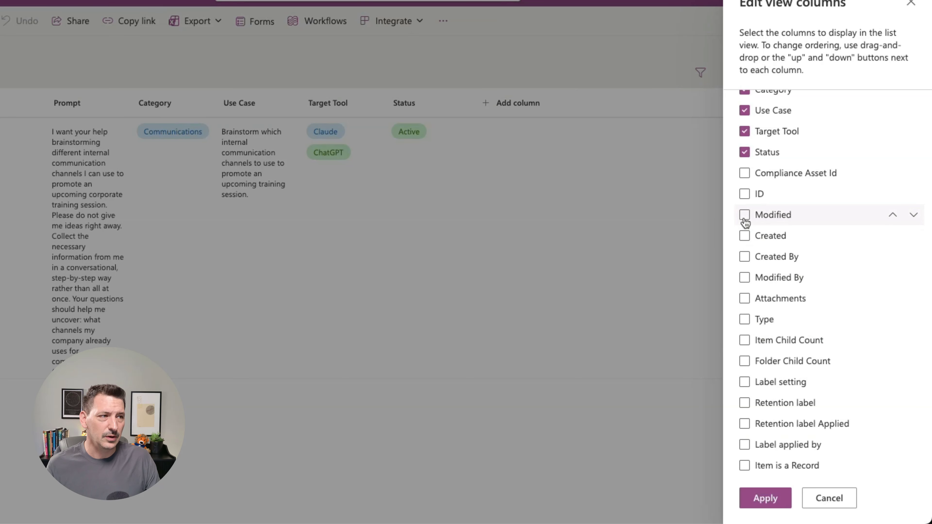
{"action": "left_click", "coordinate": [745, 216]}
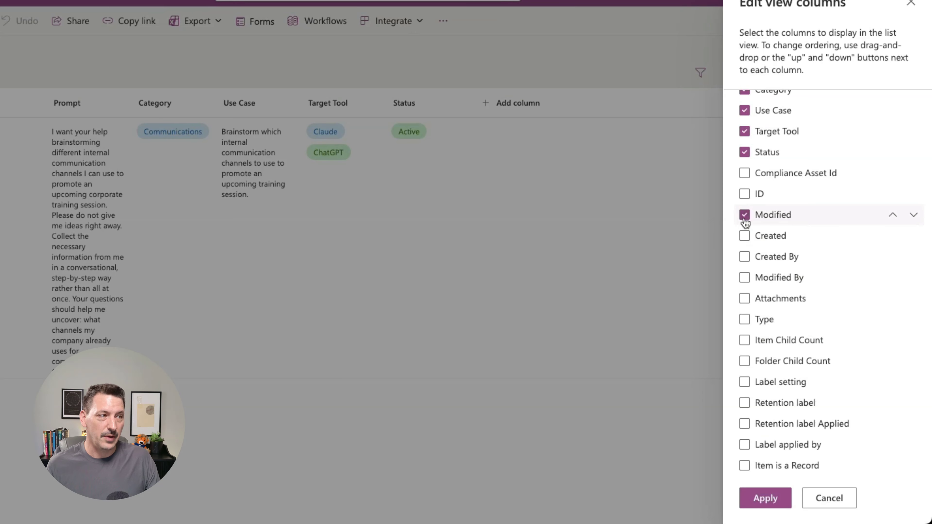
{"action": "left_click", "coordinate": [745, 260]}
{"action": "left_click", "coordinate": [745, 281]}
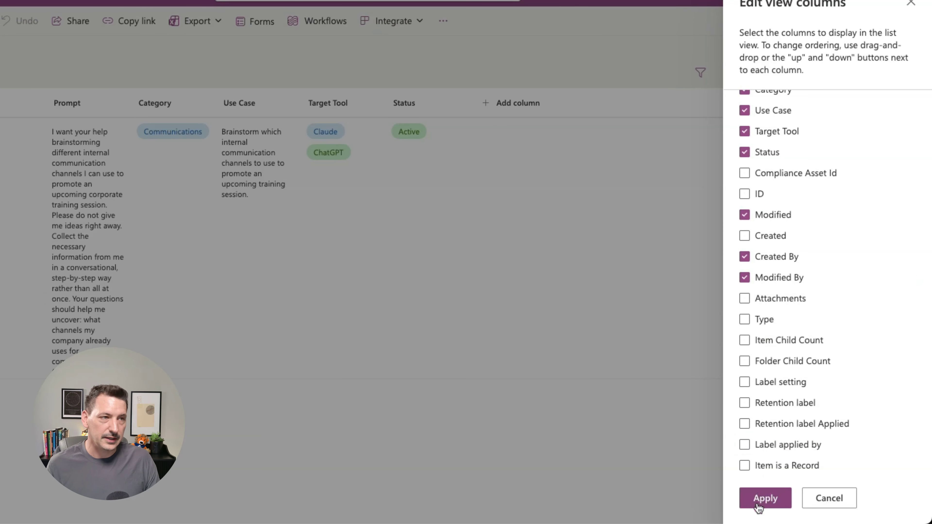
{"action": "left_click", "coordinate": [765, 499]}
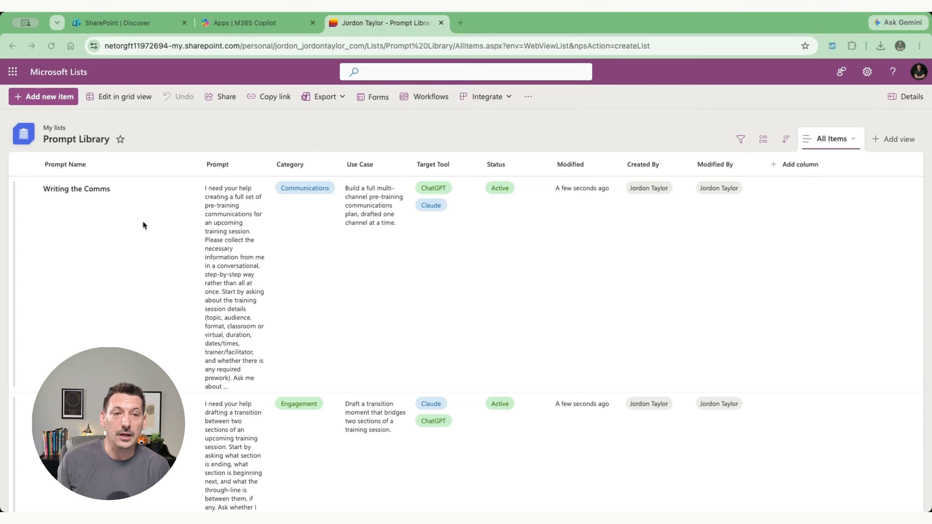
Filter the list by Status to show only the items marked Needs Review
{"action": "scroll", "coordinate": [143, 221], "scroll_direction": "down", "scroll_amount": 20}
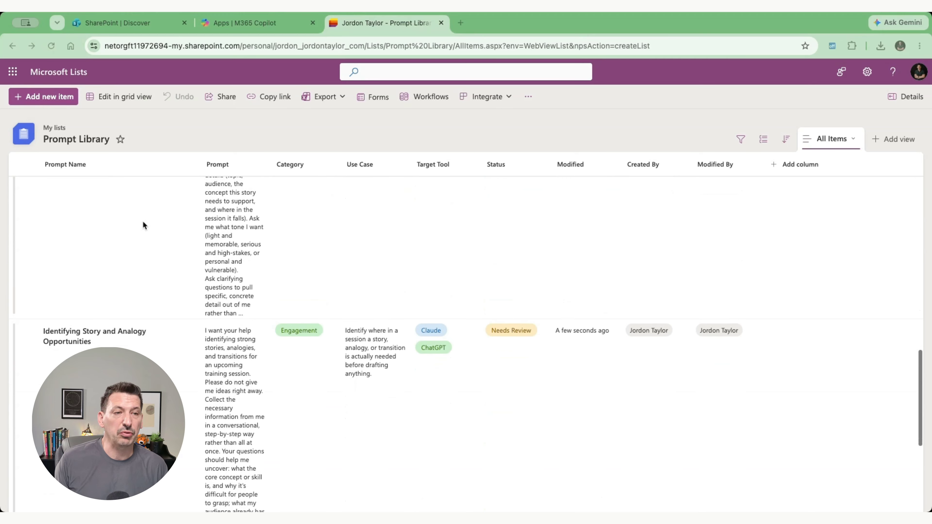
{"action": "scroll", "coordinate": [143, 222], "scroll_direction": "down", "scroll_amount": 1}
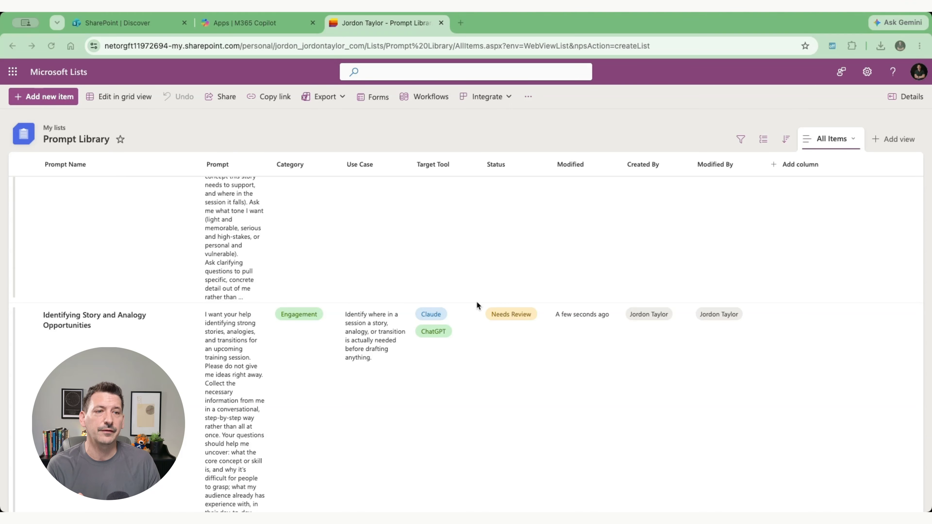
{"action": "scroll", "coordinate": [476, 302], "scroll_direction": "up", "scroll_amount": 10}
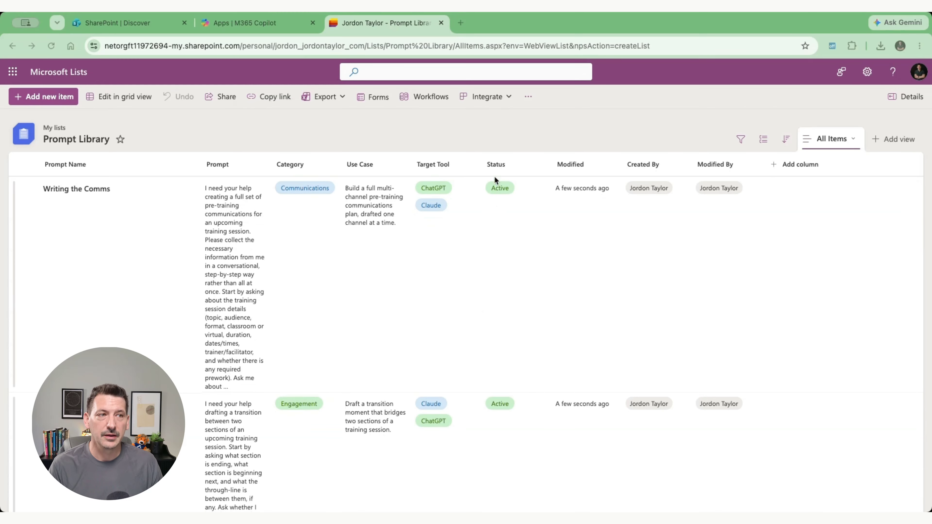
{"action": "left_click", "coordinate": [507, 165]}
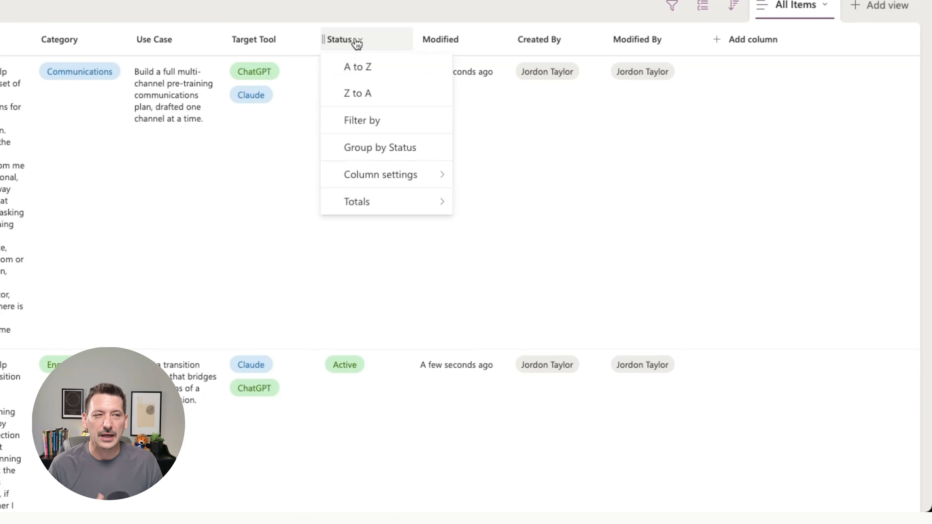
{"action": "left_click", "coordinate": [367, 125]}
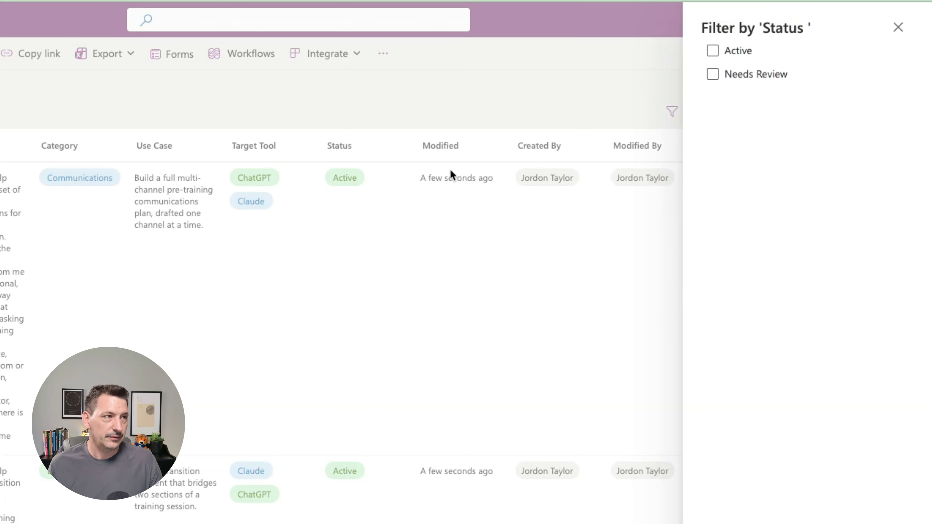
{"action": "left_click", "coordinate": [713, 75]}
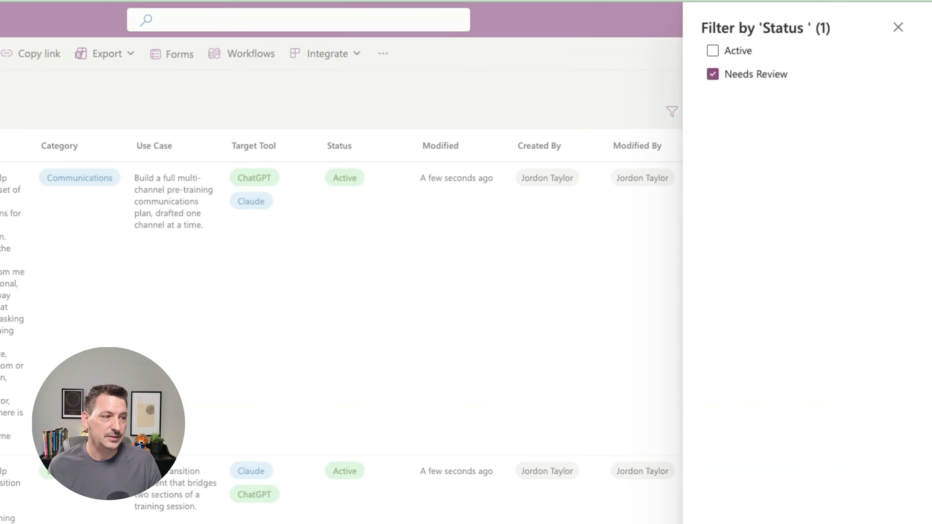
{"action": "left_click", "coordinate": [732, 500]}
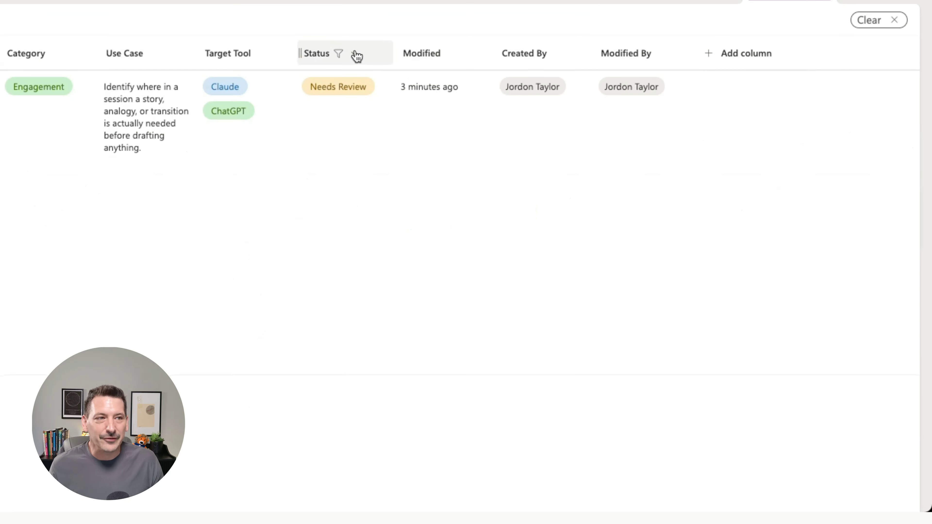
Clear the Status column's filter to show all prompts again
{"action": "left_click", "coordinate": [524, 187]}
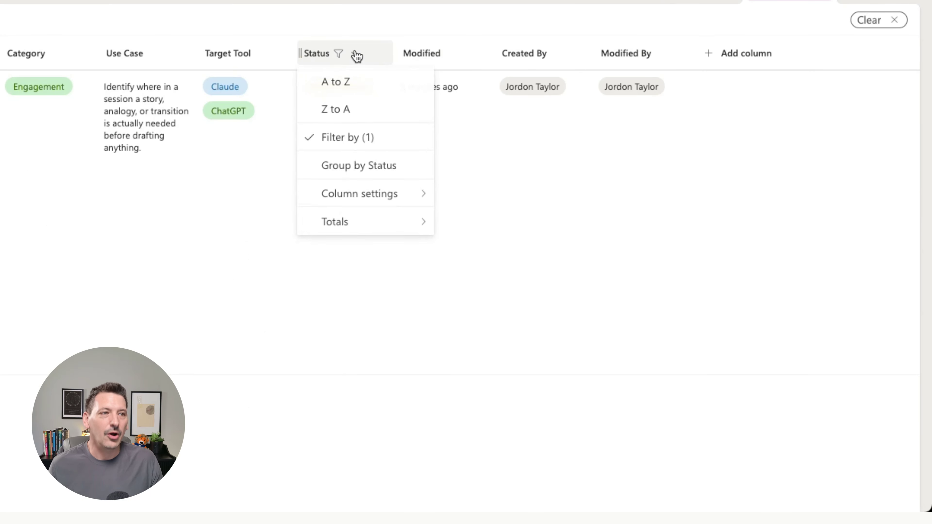
{"action": "left_click", "coordinate": [349, 149]}
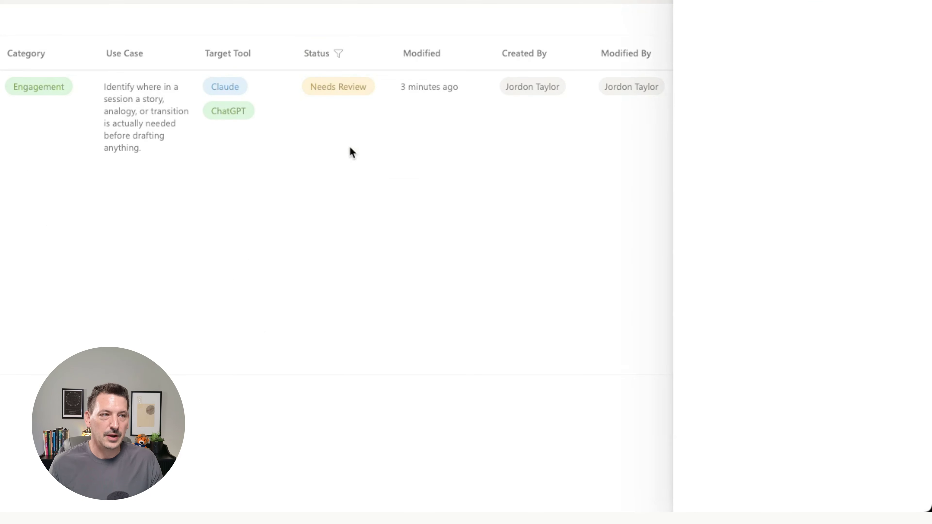
{"action": "left_click", "coordinate": [801, 495]}
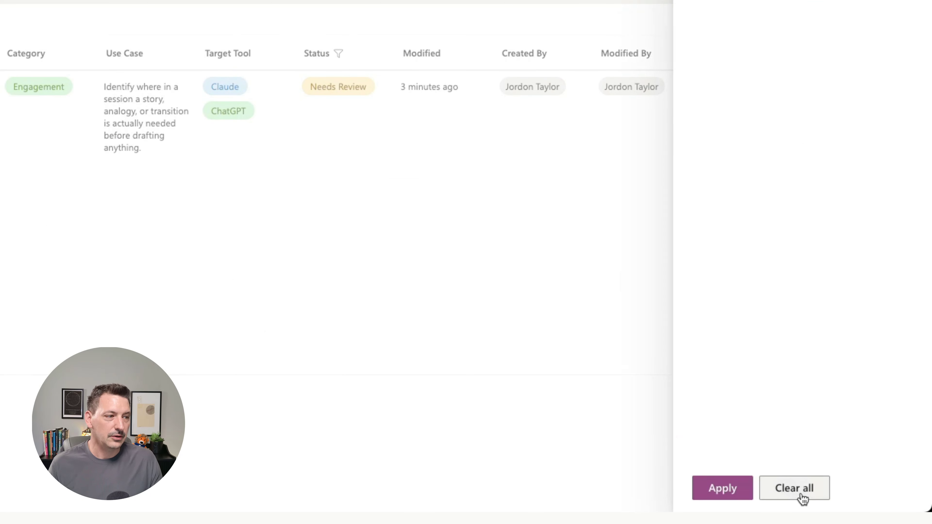
{"action": "left_click", "coordinate": [720, 493]}
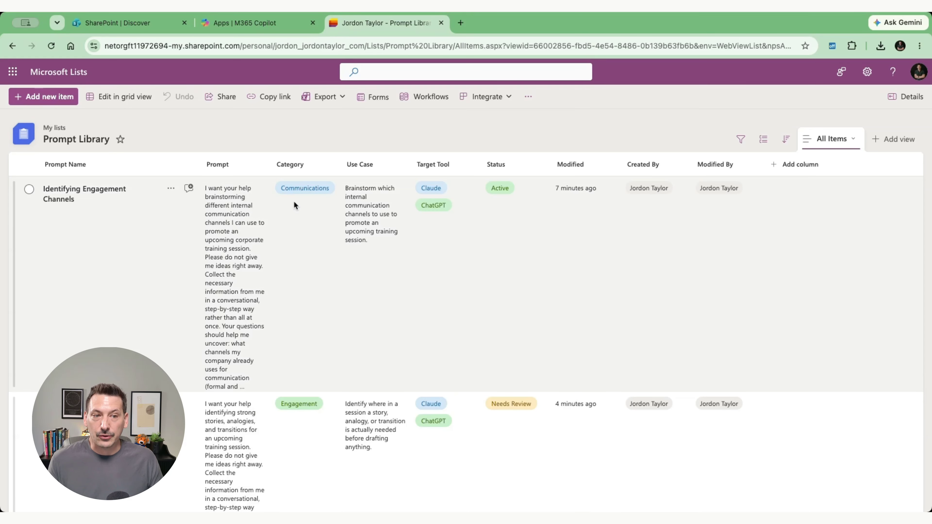
Create a new public view named Communications, shown as a list
{"action": "scroll", "coordinate": [293, 203], "scroll_direction": "down", "scroll_amount": 3}
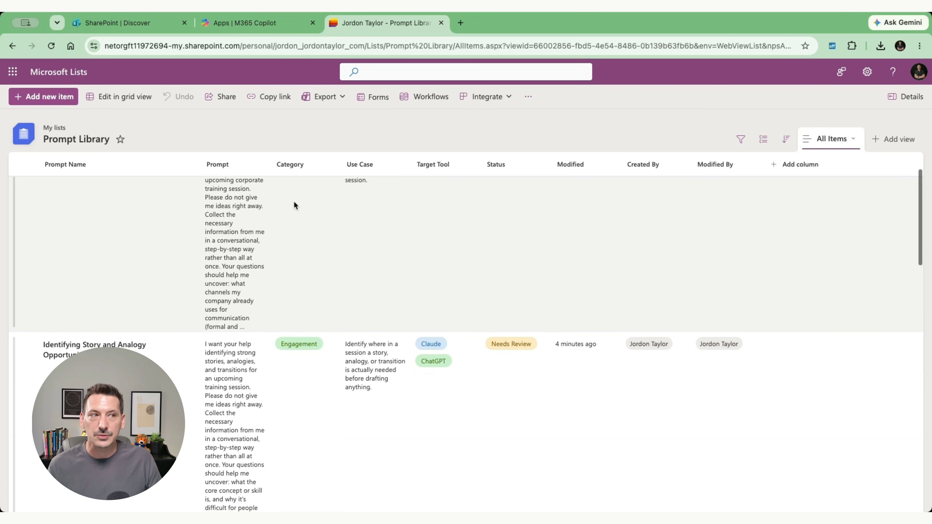
{"action": "scroll", "coordinate": [294, 202], "scroll_direction": "up", "scroll_amount": 3}
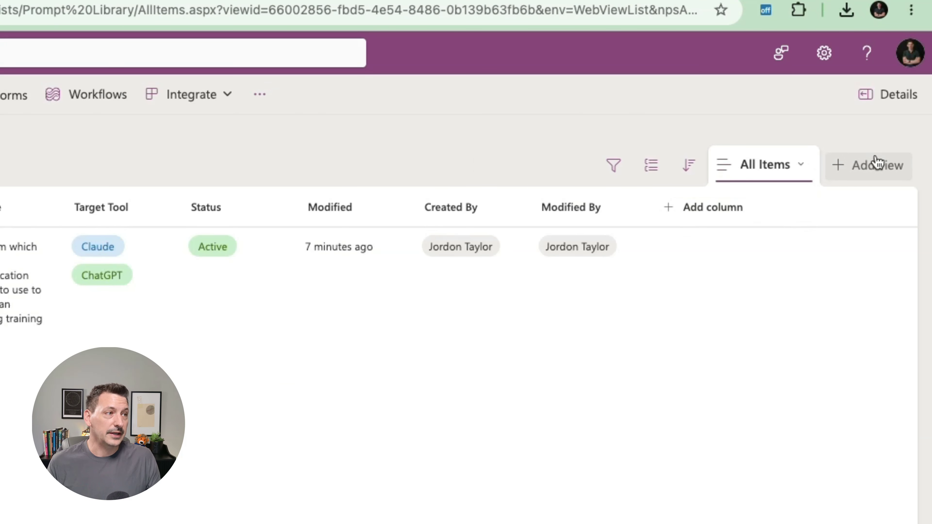
{"action": "left_click", "coordinate": [882, 166]}
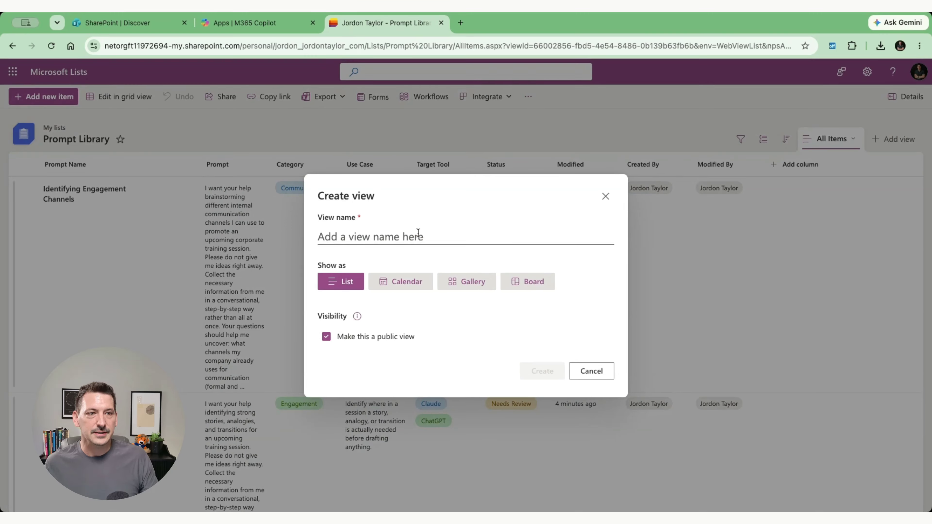
{"action": "left_click", "coordinate": [73, 323]}
{"action": "type", "text": "Comm"}
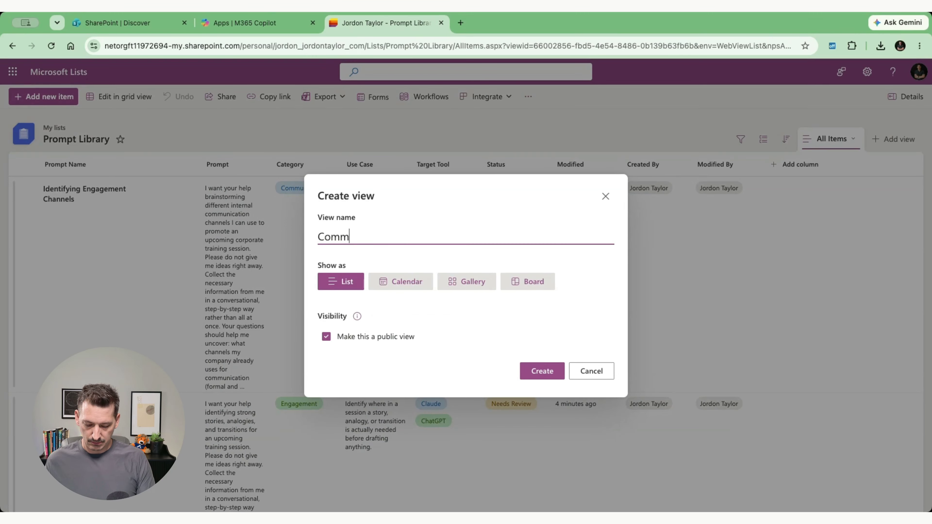
{"action": "type", "text": "unications"}
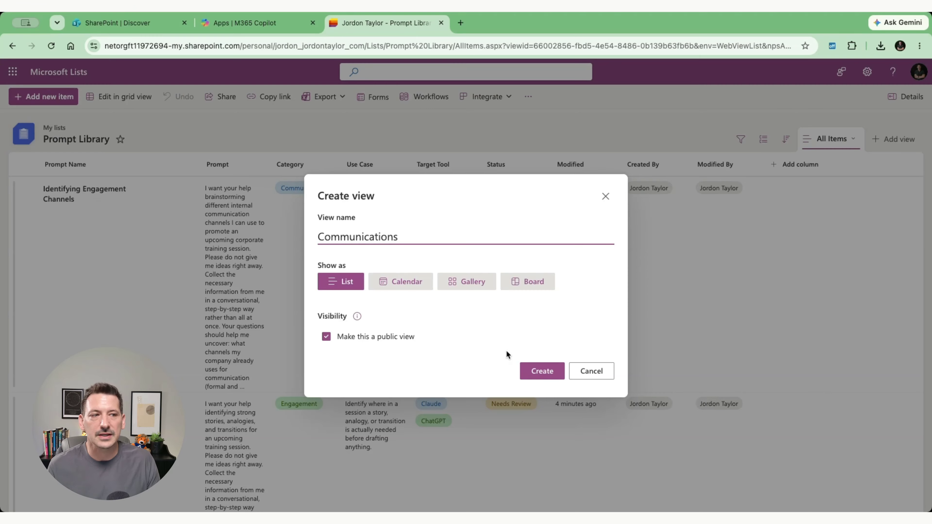
{"action": "left_click", "coordinate": [542, 371]}
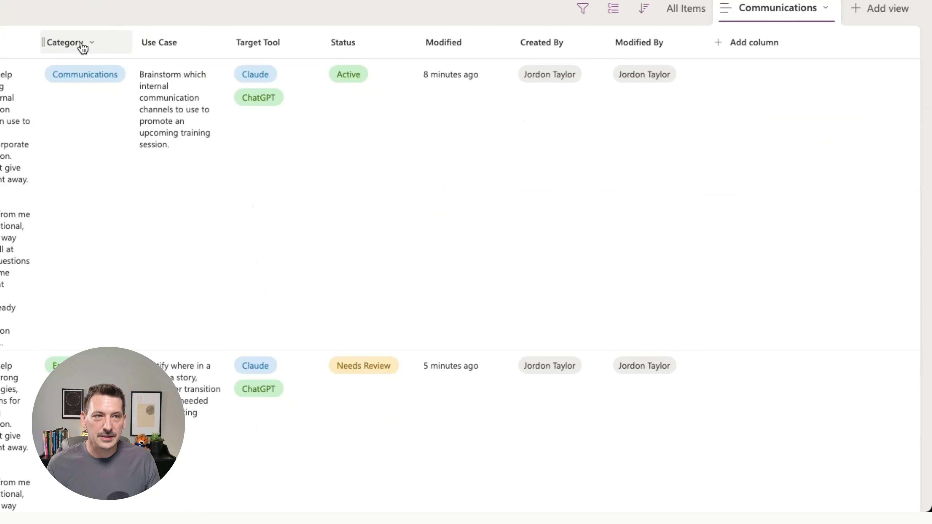
Filter the Communications view to the Communications category and save the view
{"action": "left_click", "coordinate": [305, 166]}
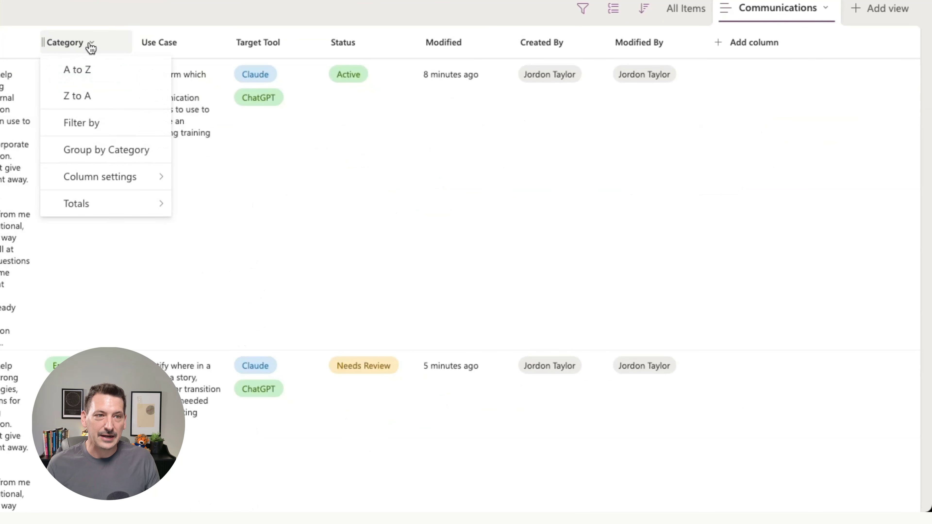
{"action": "left_click", "coordinate": [87, 124]}
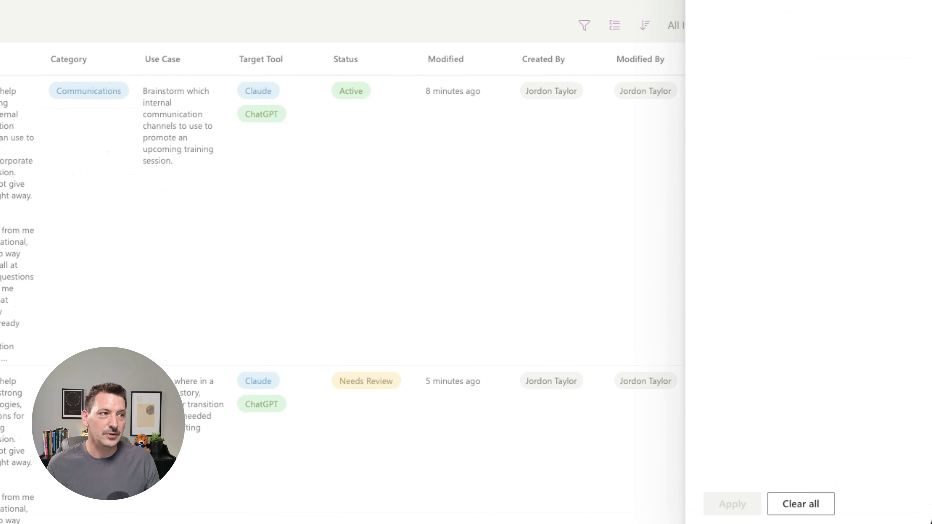
{"action": "left_click", "coordinate": [720, 60]}
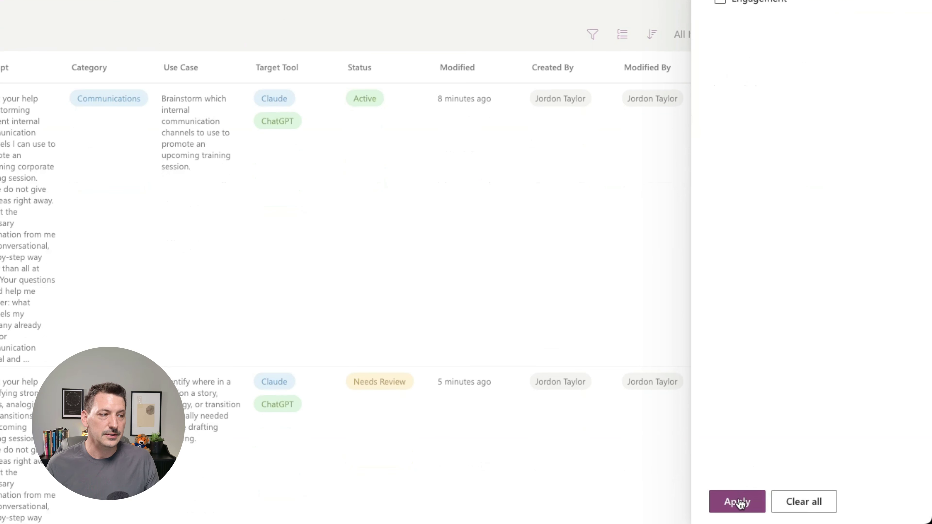
{"action": "left_click", "coordinate": [738, 503]}
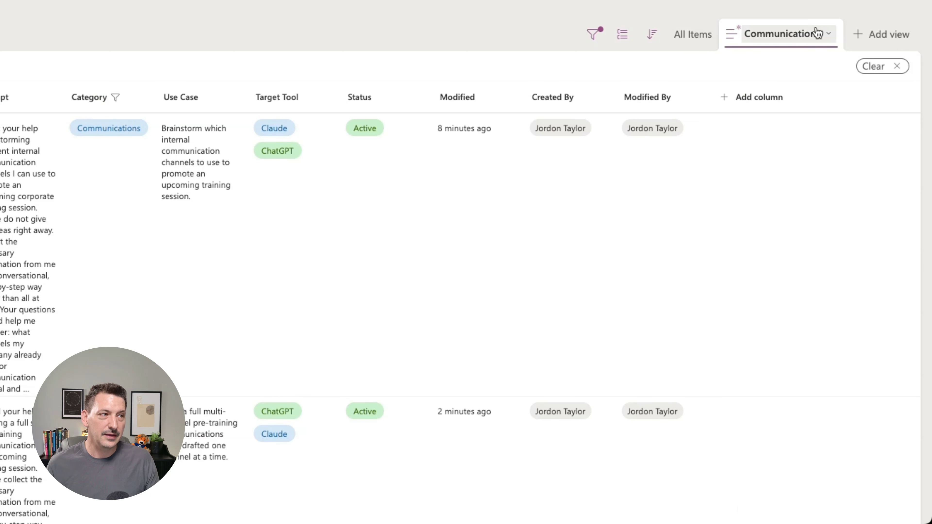
{"action": "left_click", "coordinate": [824, 38]}
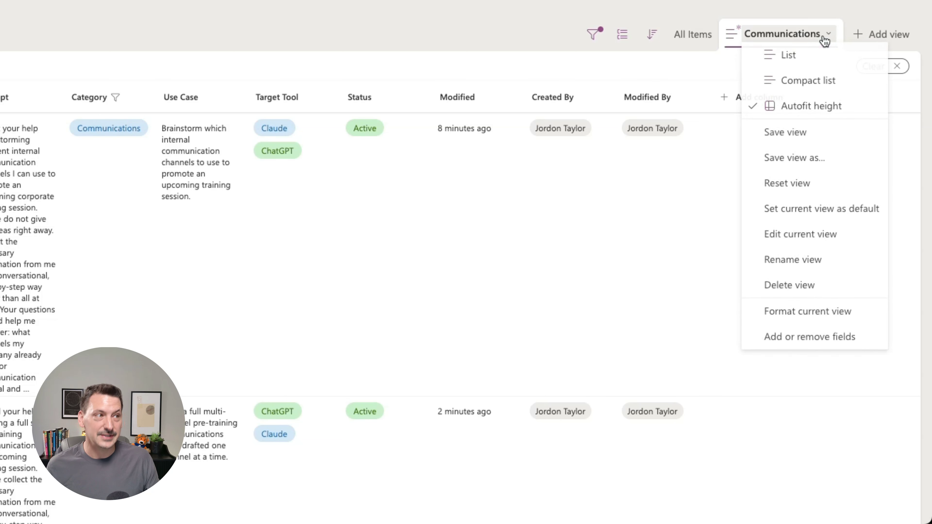
{"action": "left_click", "coordinate": [817, 132]}
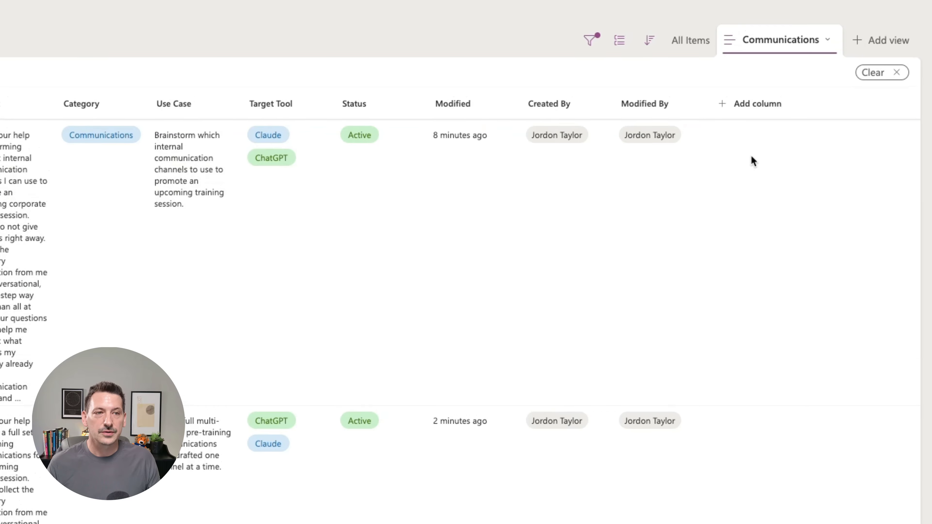
Compare the prompts shown in the All Items and Communications views, ending on the Communications view
{"action": "scroll", "coordinate": [429, 308], "scroll_direction": "down", "scroll_amount": 5}
{"action": "scroll", "coordinate": [430, 306], "scroll_direction": "up", "scroll_amount": 5}
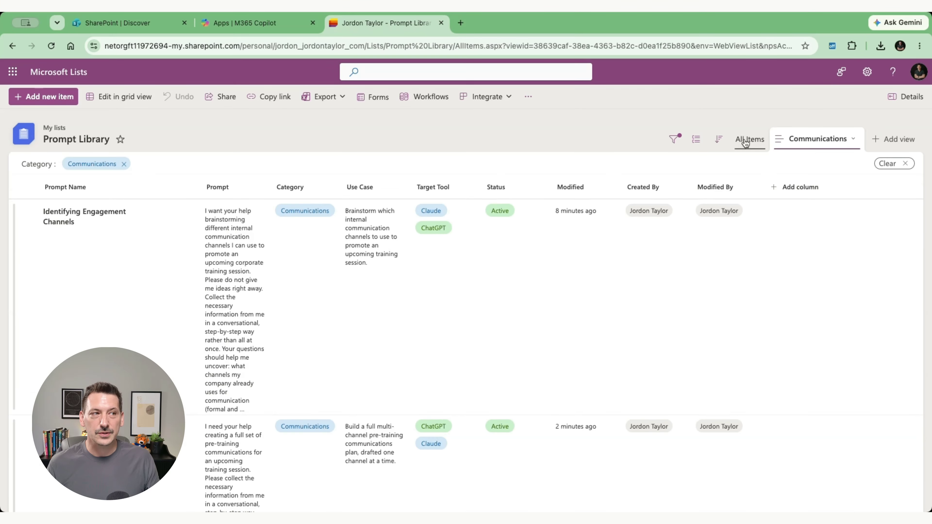
{"action": "left_click", "coordinate": [690, 40]}
{"action": "scroll", "coordinate": [416, 493], "scroll_direction": "down", "scroll_amount": 10}
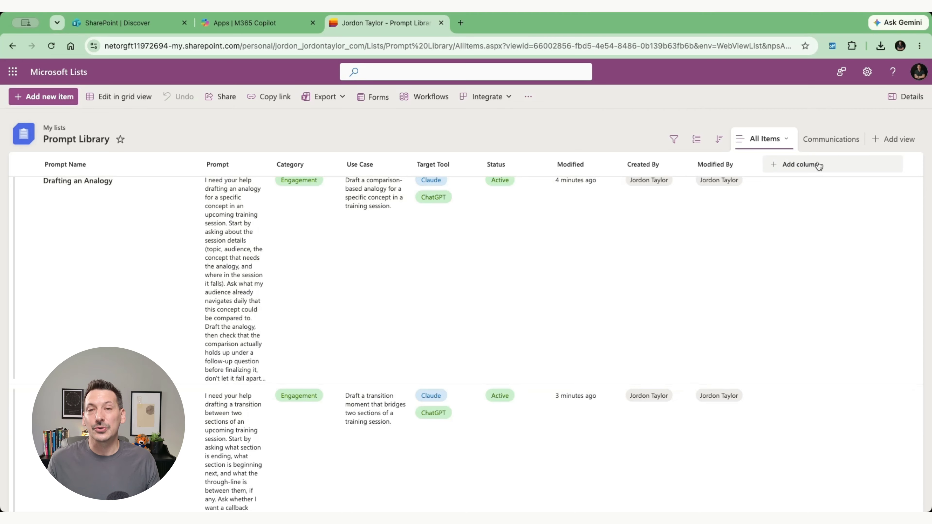
{"action": "left_click", "coordinate": [831, 139]}
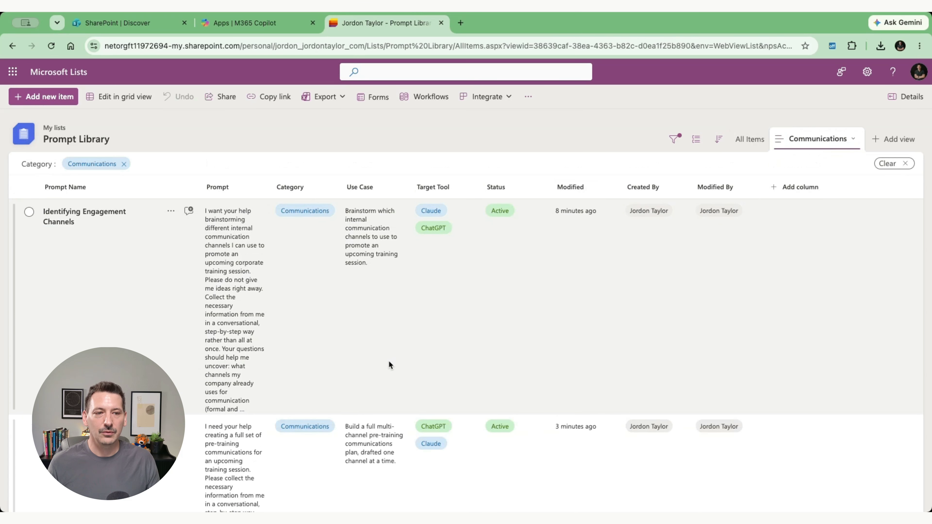
{"action": "scroll", "coordinate": [389, 360], "scroll_direction": "down", "scroll_amount": 3}
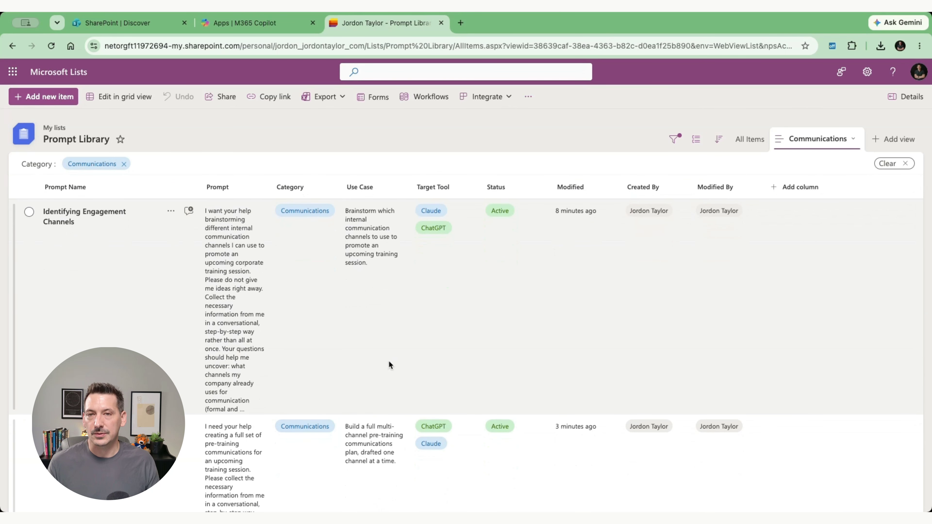